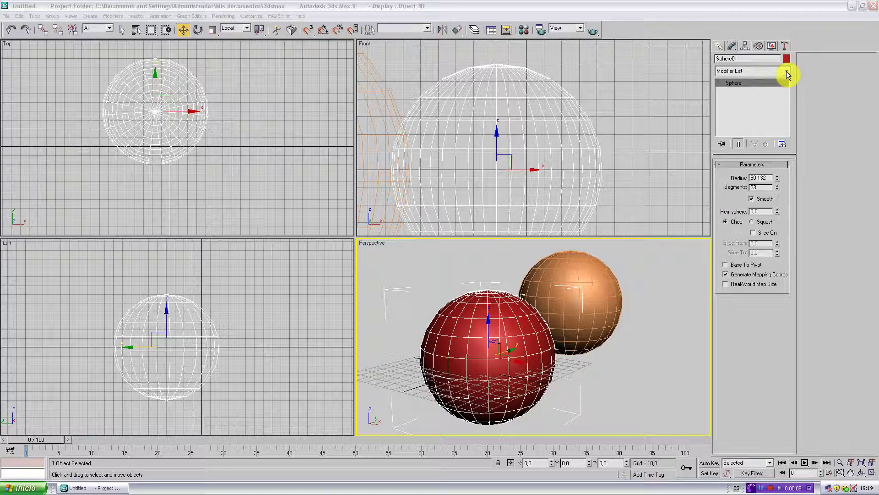
Browse the modifier list and close it without adding any modifier.
{"action": "left_click", "coordinate": [787, 73]}
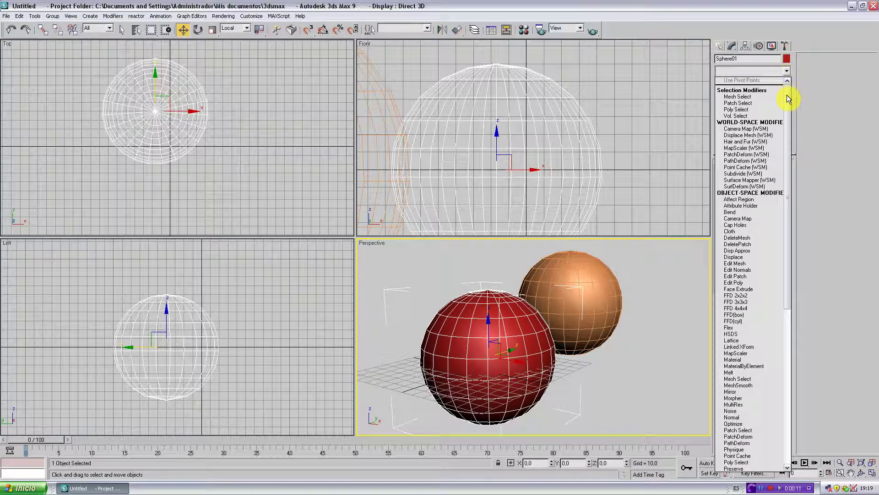
{"action": "left_click_drag", "start_coordinate": [787, 95], "coordinate": [788, 259]}
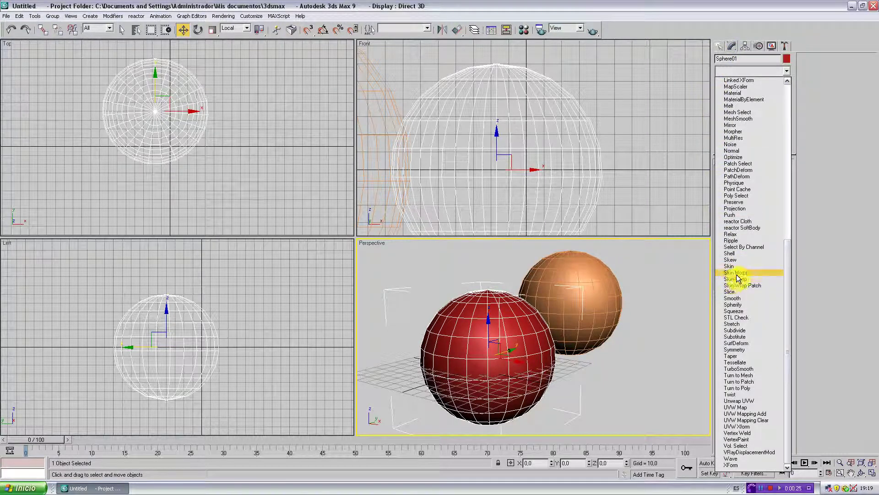
{"action": "left_click_drag", "start_coordinate": [787, 259], "coordinate": [797, 99]}
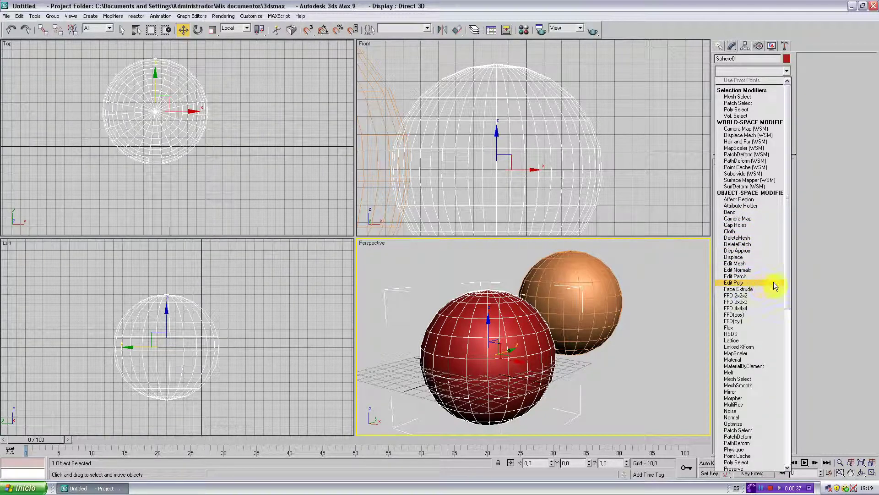
{"action": "left_click_drag", "start_coordinate": [787, 282], "coordinate": [781, 326]}
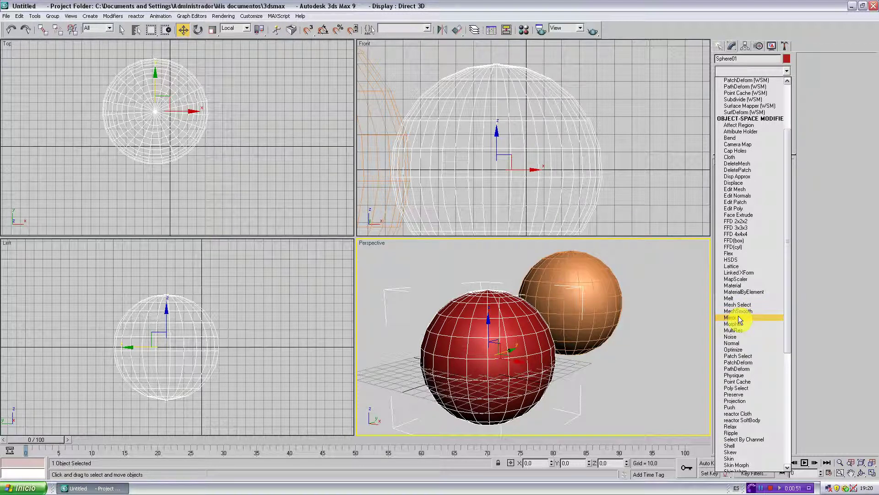
{"action": "scroll", "coordinate": [744, 342], "scroll_direction": "down", "scroll_amount": 1}
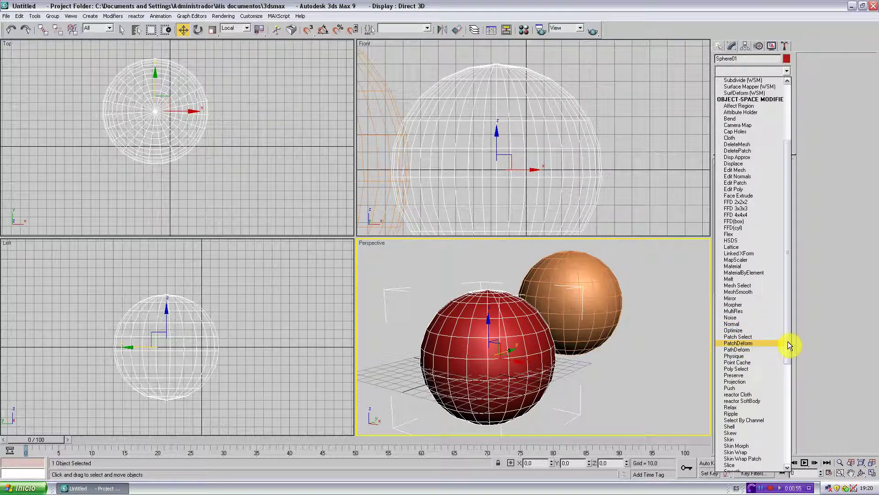
{"action": "left_click_drag", "start_coordinate": [788, 344], "coordinate": [786, 442]}
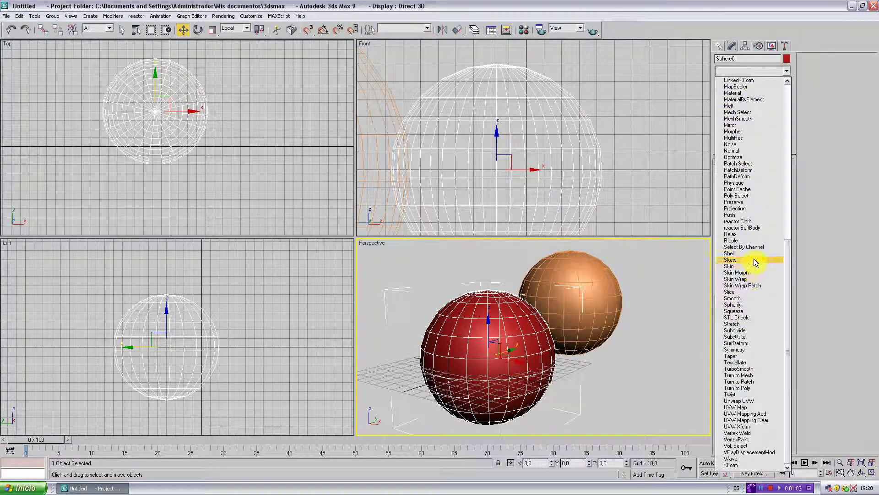
{"action": "left_click", "coordinate": [687, 284]}
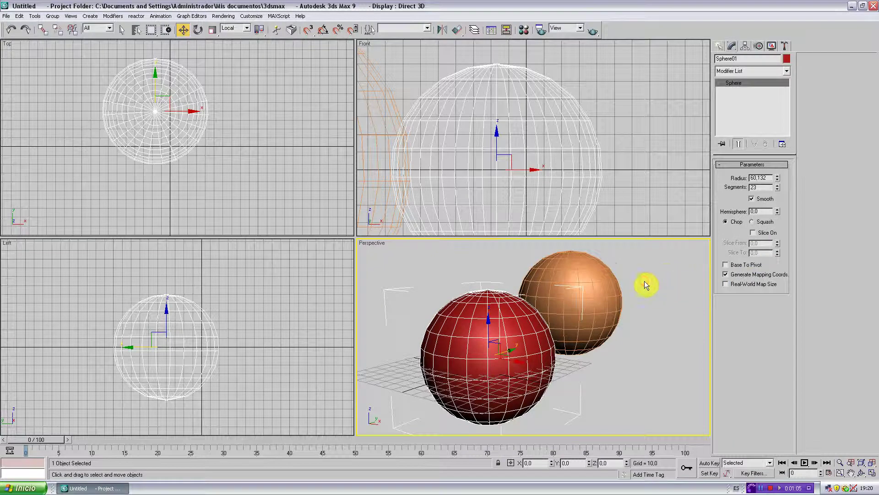
Delete both spheres, leaving an empty scene with object creation options showing.
{"action": "middle_click_drag", "start_coordinate": [644, 284], "coordinate": [641, 284], "text": "alt"}
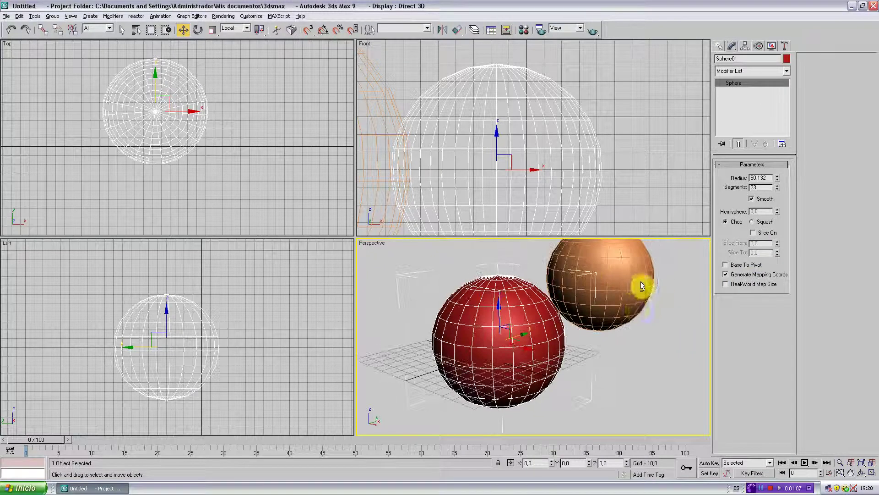
{"action": "left_click", "coordinate": [537, 293], "text": "ctrl"}
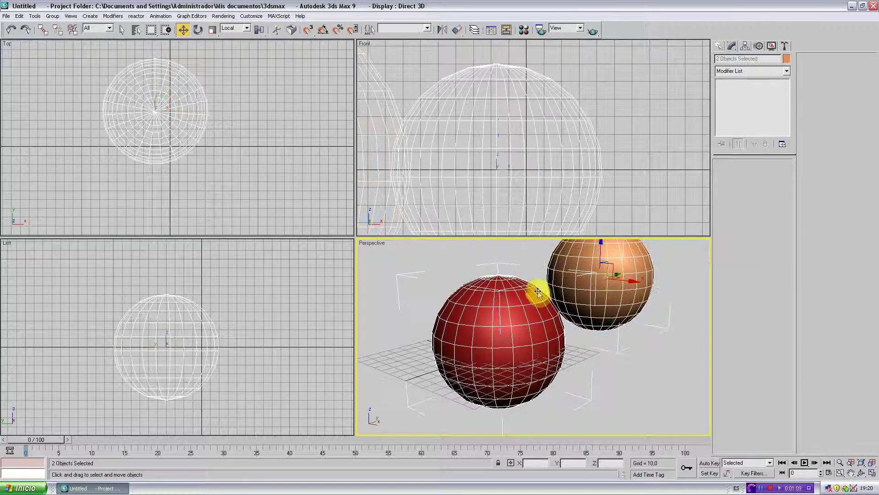
{"action": "key", "text": "Delete"}
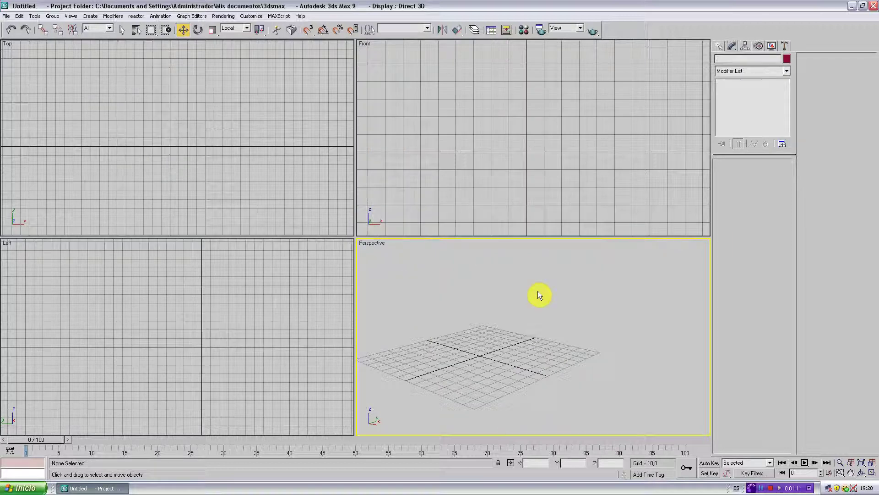
{"action": "mouse_move", "coordinate": [496, 294]}
{"action": "middle_mouse_down", "text": "alt"}
{"action": "mouse_move", "coordinate": [526, 293]}
{"action": "mouse_move", "coordinate": [516, 287]}
{"action": "mouse_move", "coordinate": [522, 276]}
{"action": "middle_mouse_up", "text": "alt"}
{"action": "scroll", "coordinate": [526, 292], "scroll_direction": "up", "scroll_amount": 3}
{"action": "scroll", "coordinate": [515, 297], "scroll_direction": "down", "scroll_amount": 4}
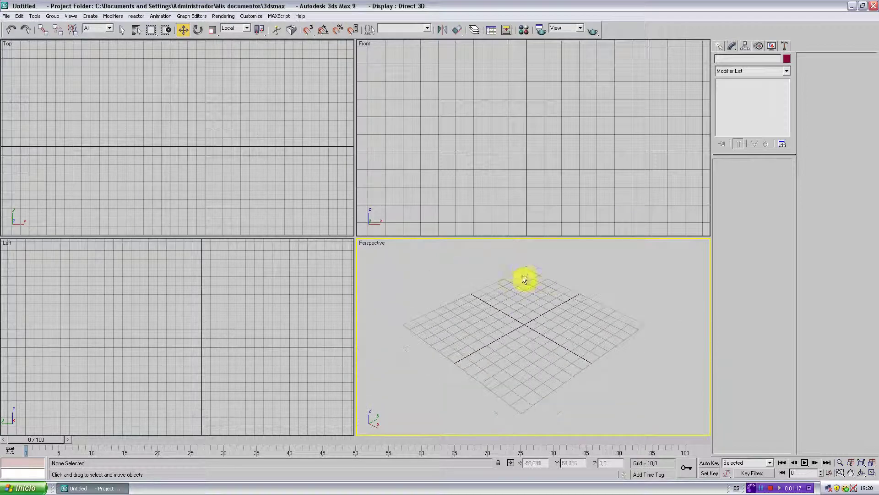
{"action": "middle_click_drag", "start_coordinate": [487, 150], "coordinate": [539, 125]}
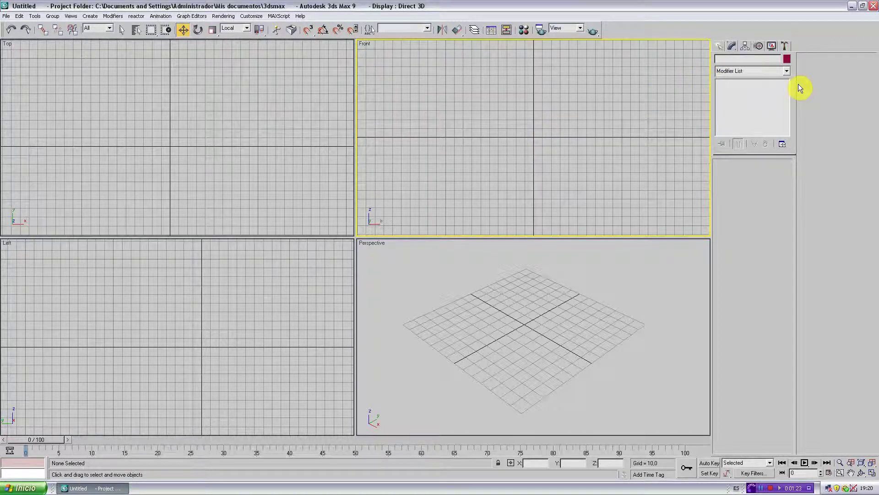
{"action": "left_click", "coordinate": [720, 45]}
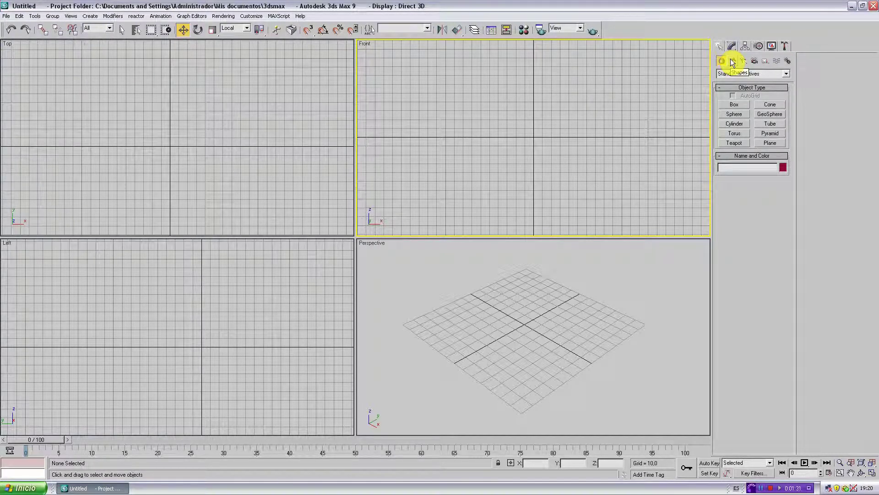
Choose the Line spline tool with Smooth as the initial vertex type.
{"action": "left_click", "coordinate": [732, 61]}
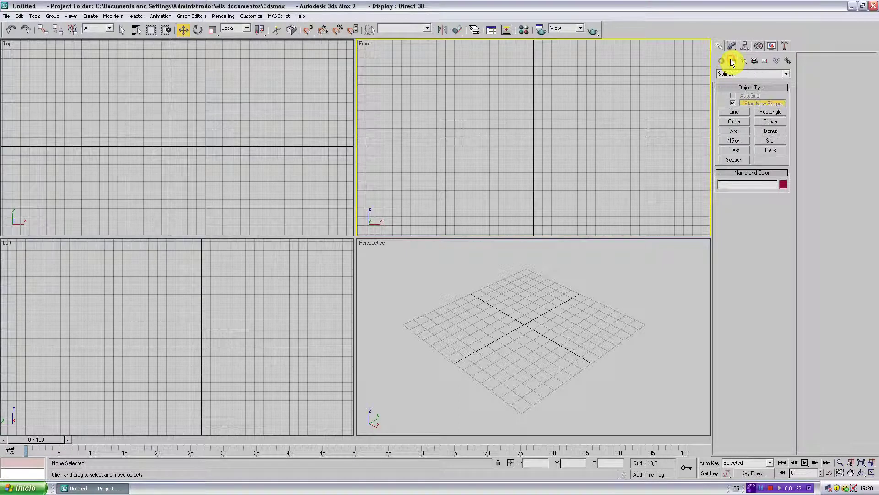
{"action": "left_click", "coordinate": [735, 112]}
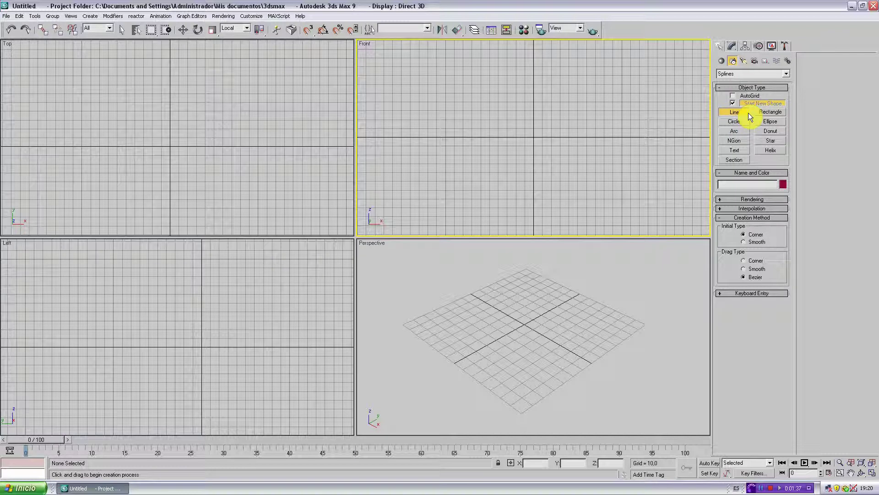
{"action": "left_click", "coordinate": [744, 242]}
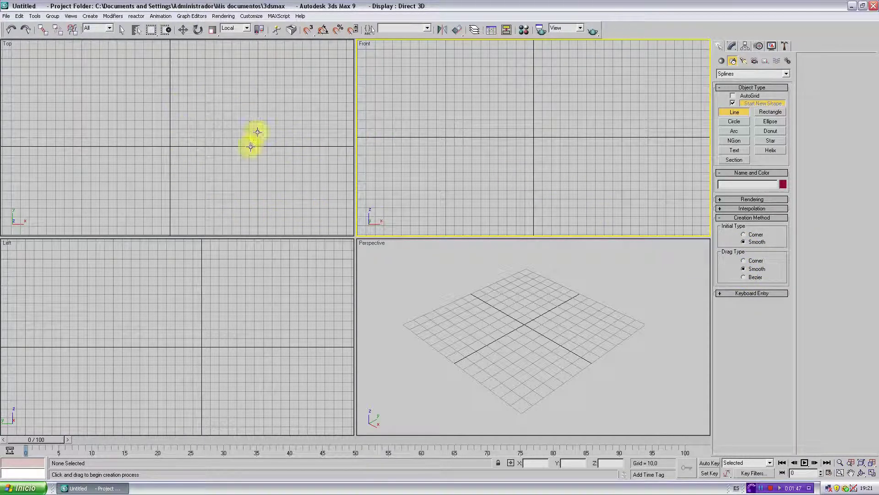
{"action": "mouse_move", "coordinate": [177, 159]}
{"action": "middle_mouse_down"}
{"action": "mouse_move", "coordinate": [189, 143]}
{"action": "mouse_move", "coordinate": [181, 147]}
{"action": "middle_mouse_up"}
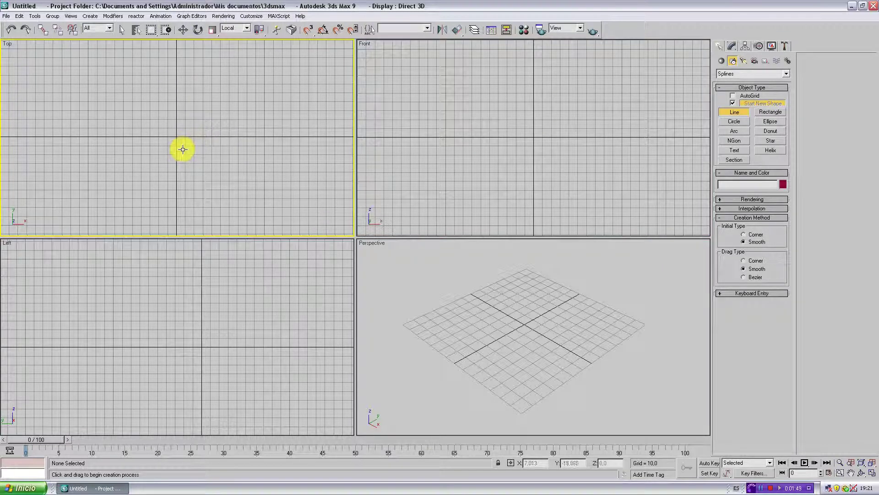
Draw Line01 as an open smooth six-vertex curve in the Top view.
{"action": "left_click", "coordinate": [264, 194]}
{"action": "left_click", "coordinate": [157, 207]}
{"action": "left_click", "coordinate": [68, 151]}
{"action": "left_click", "coordinate": [152, 64]}
{"action": "left_click", "coordinate": [303, 62]}
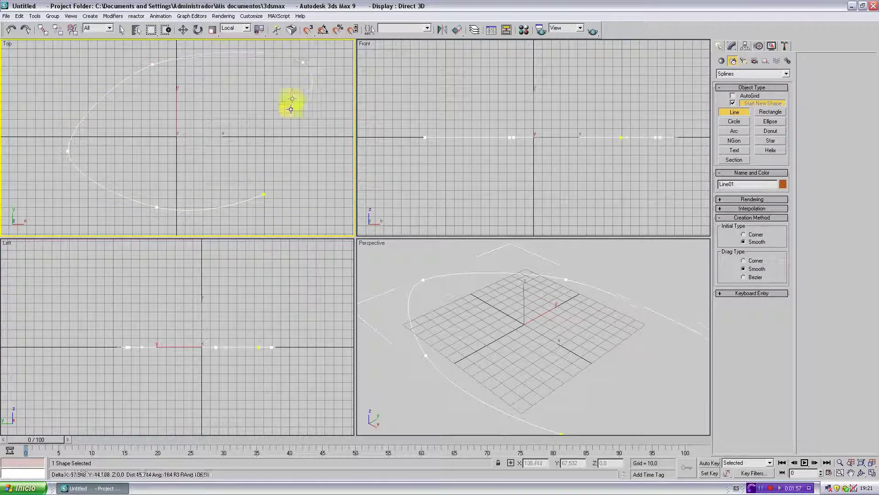
{"action": "left_click", "coordinate": [219, 141]}
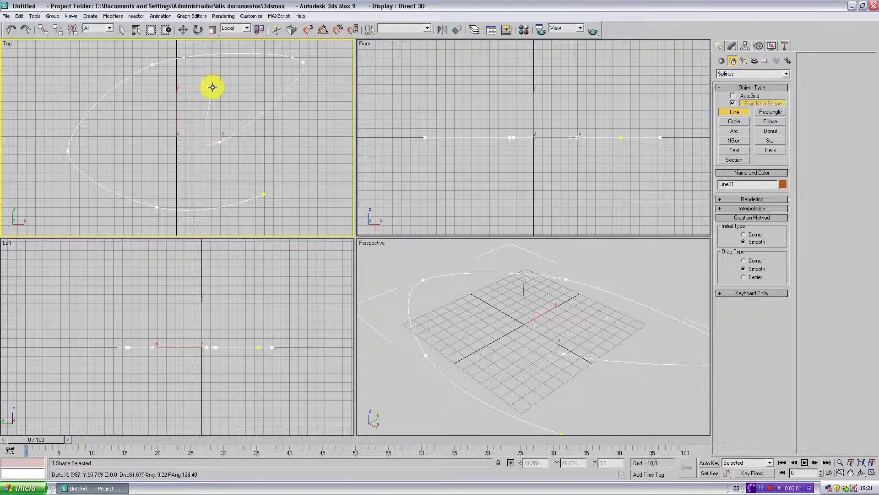
{"action": "right_click", "coordinate": [151, 123]}
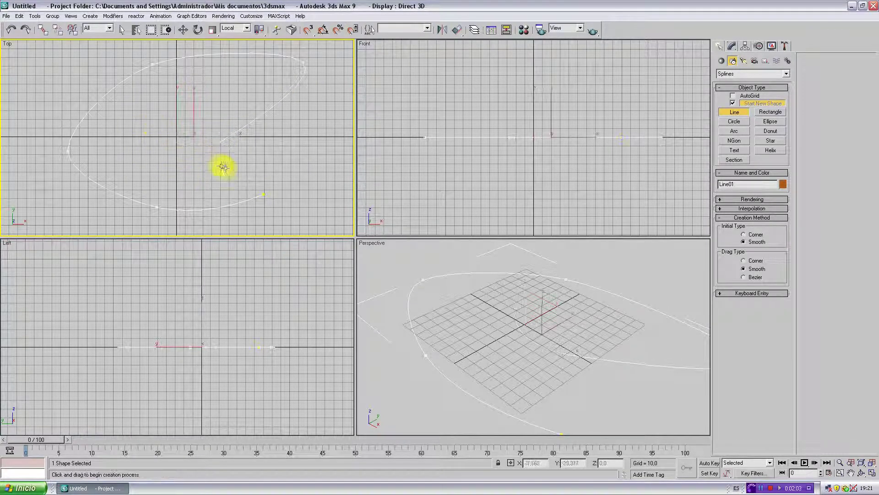
{"action": "middle_click_drag", "start_coordinate": [239, 166], "coordinate": [236, 171]}
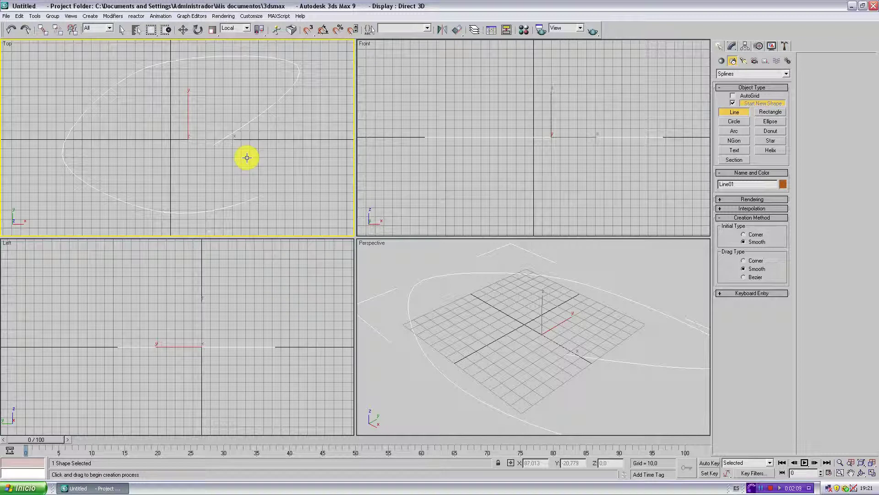
{"action": "key", "text": "w"}
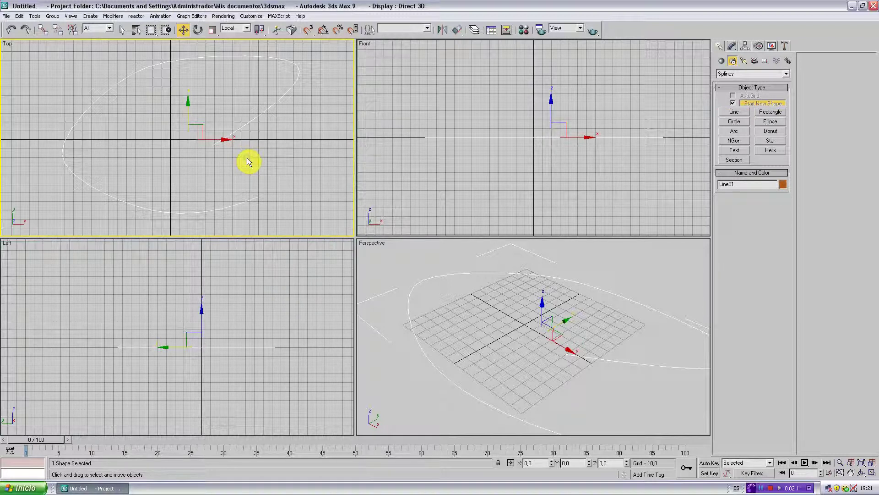
Shift Line01 along X, keep Select and Move active, and show its modify settings.
{"action": "mouse_move", "coordinate": [267, 166]}
{"action": "middle_mouse_down"}
{"action": "mouse_move", "coordinate": [262, 159]}
{"action": "mouse_move", "coordinate": [267, 169]}
{"action": "middle_mouse_up"}
{"action": "mouse_move", "coordinate": [587, 383]}
{"action": "middle_mouse_down"}
{"action": "mouse_move", "coordinate": [563, 346]}
{"action": "mouse_move", "coordinate": [598, 348]}
{"action": "middle_mouse_up"}
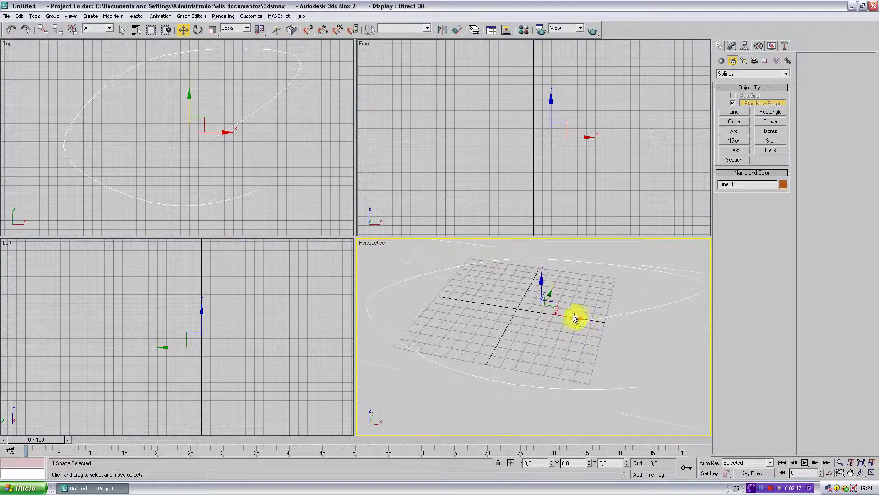
{"action": "left_click_drag", "start_coordinate": [573, 323], "coordinate": [560, 315]}
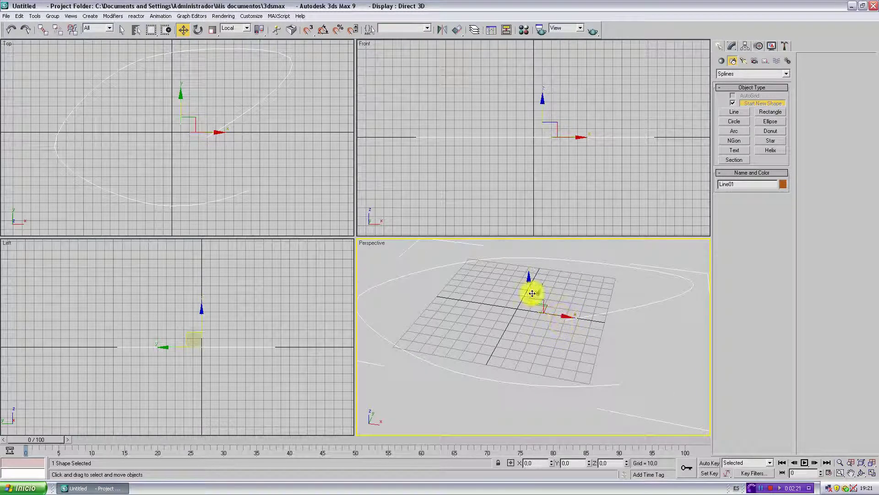
{"action": "left_click", "coordinate": [198, 29]}
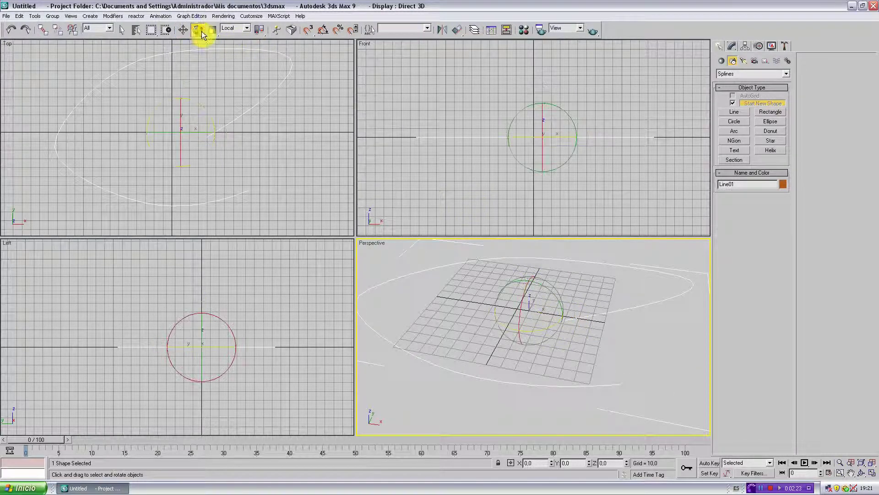
{"action": "left_click", "coordinate": [214, 32]}
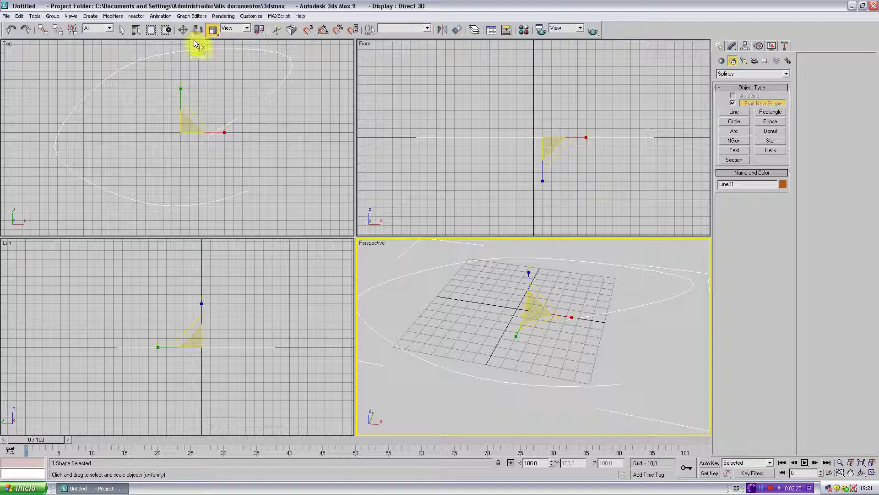
{"action": "left_click", "coordinate": [183, 30]}
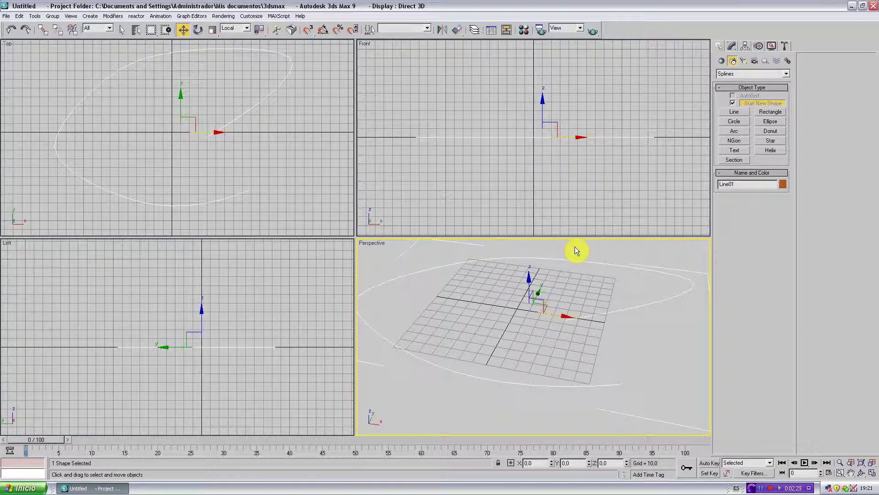
{"action": "left_click", "coordinate": [731, 47]}
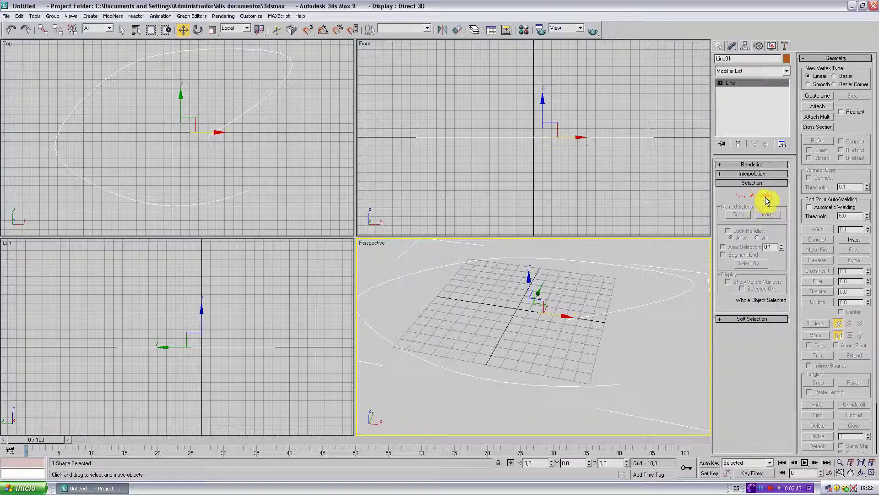
Reposition Line01's end vertex and move one segment up toward the spline's top.
{"action": "left_click", "coordinate": [742, 197]}
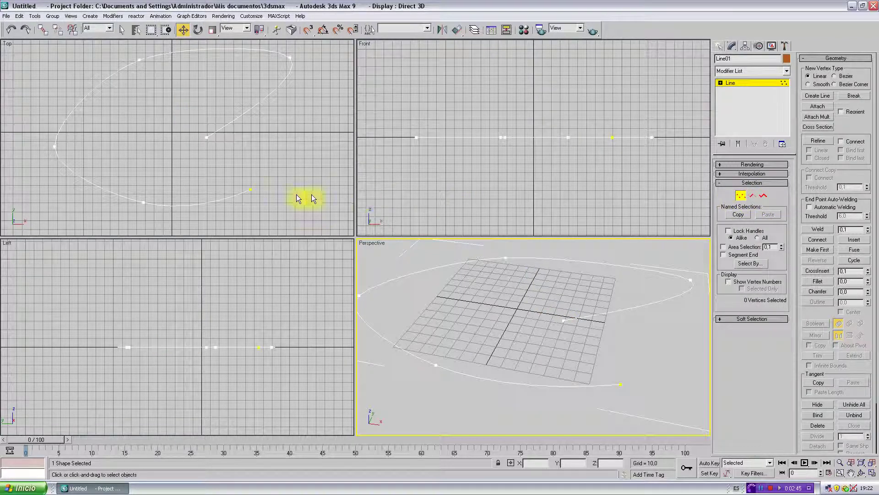
{"action": "left_click", "coordinate": [253, 190]}
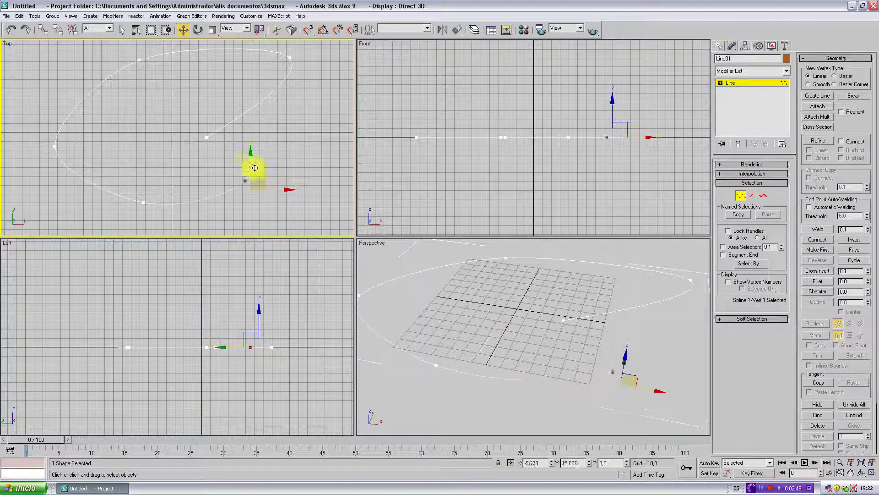
{"action": "left_click_drag", "start_coordinate": [255, 167], "coordinate": [266, 169]}
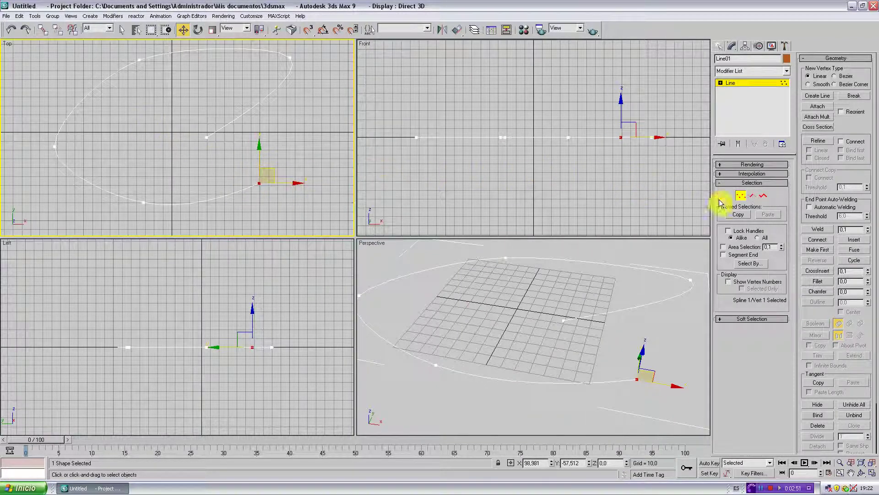
{"action": "left_click", "coordinate": [753, 195]}
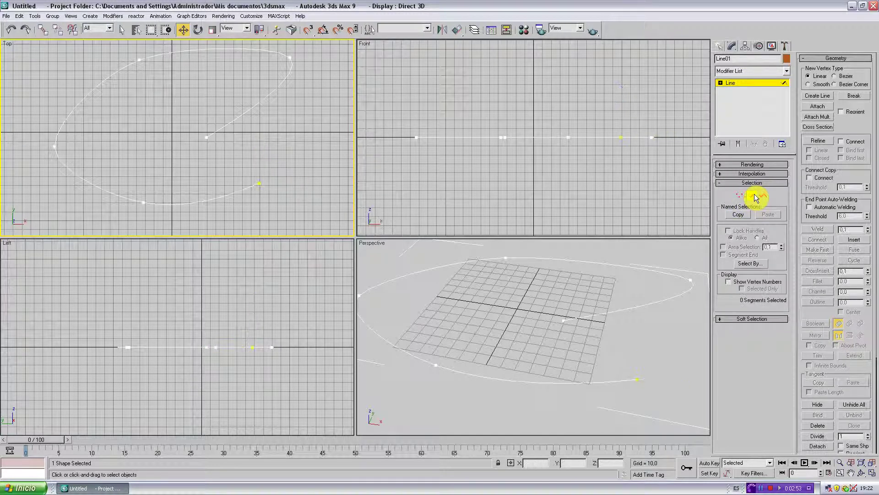
{"action": "left_click", "coordinate": [261, 108]}
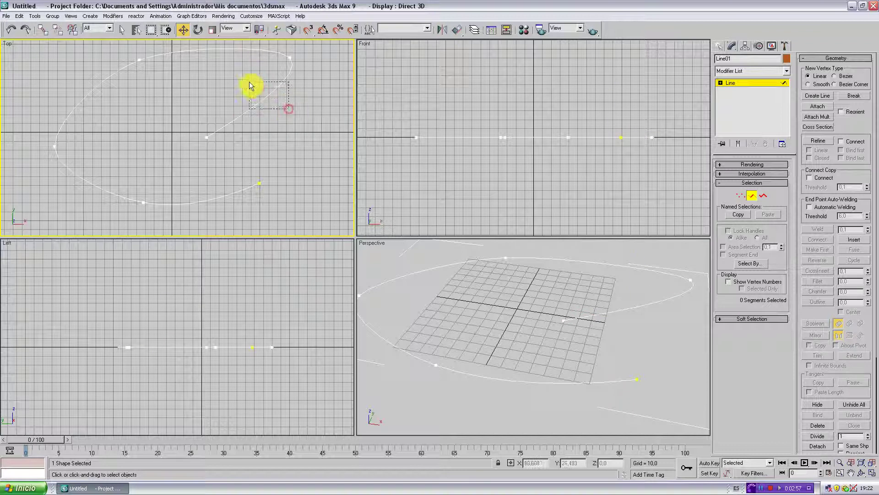
{"action": "left_click_drag", "start_coordinate": [262, 83], "coordinate": [241, 83]}
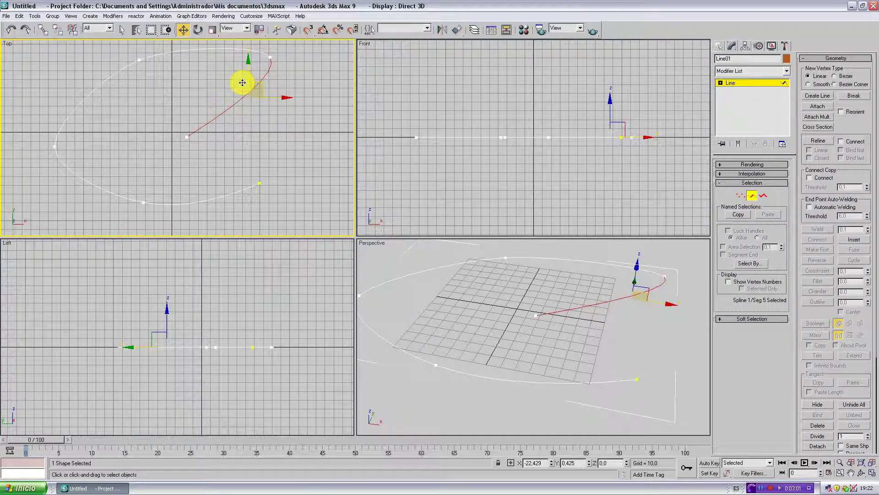
Return Line01 to whole-object level with its base Line entry expanded.
{"action": "left_click", "coordinate": [763, 196]}
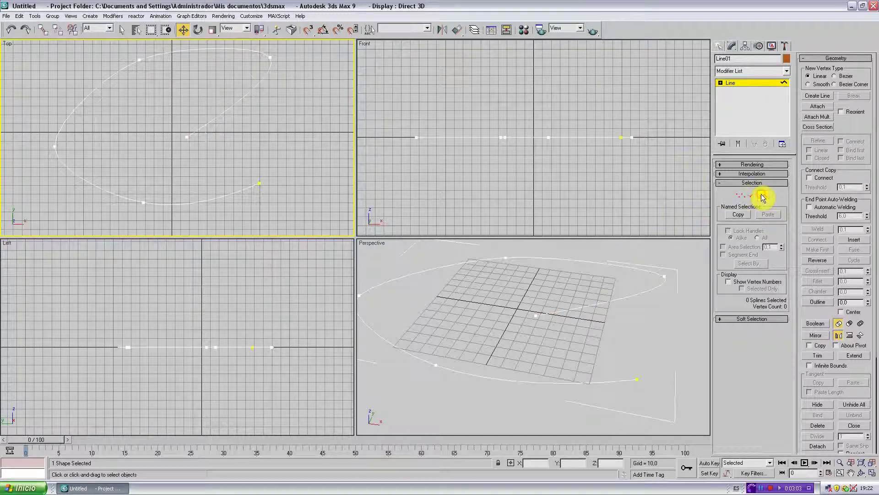
{"action": "left_click", "coordinate": [261, 77]}
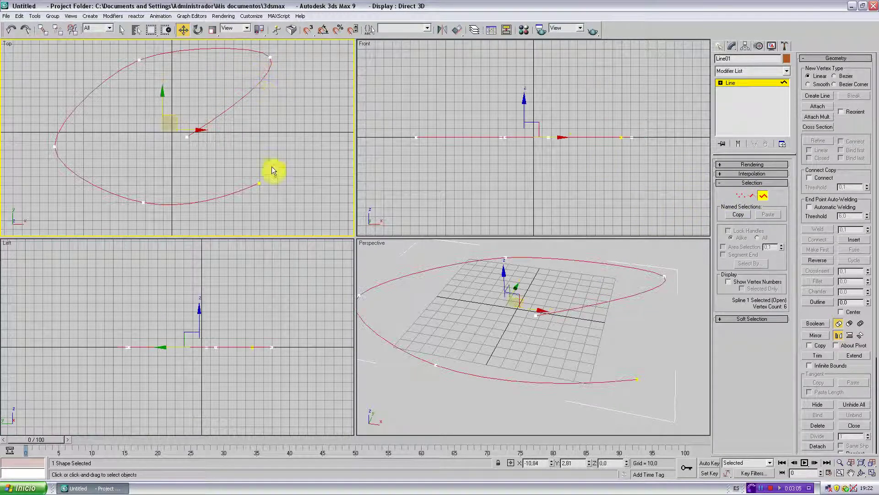
{"action": "middle_click_drag", "start_coordinate": [259, 165], "coordinate": [268, 161]}
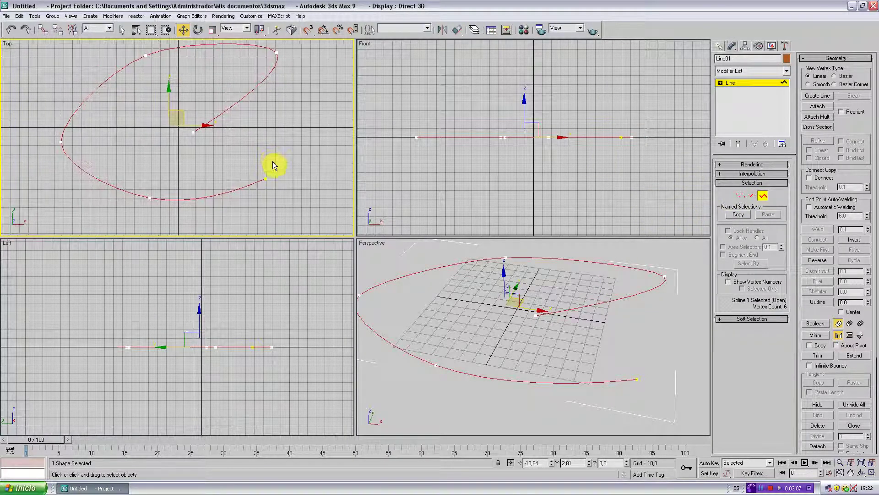
{"action": "scroll", "coordinate": [270, 161], "scroll_direction": "down", "scroll_amount": 3}
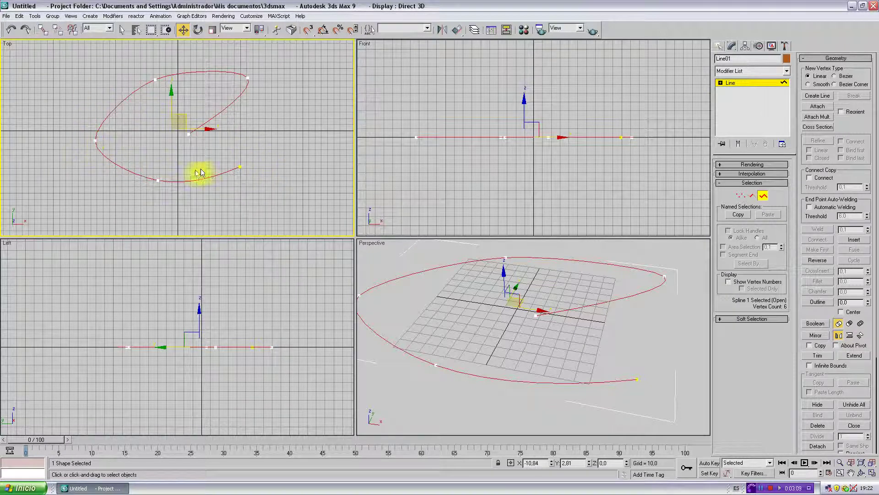
{"action": "right_click", "coordinate": [248, 163]}
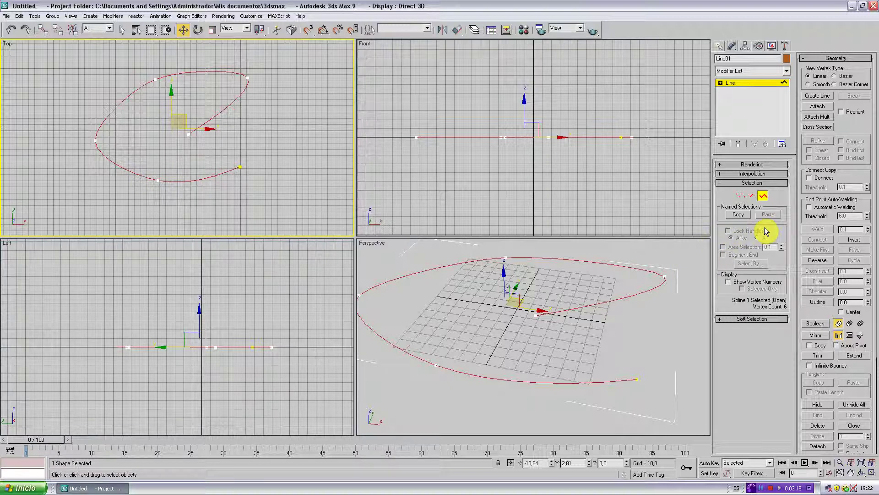
{"action": "key", "text": "3"}
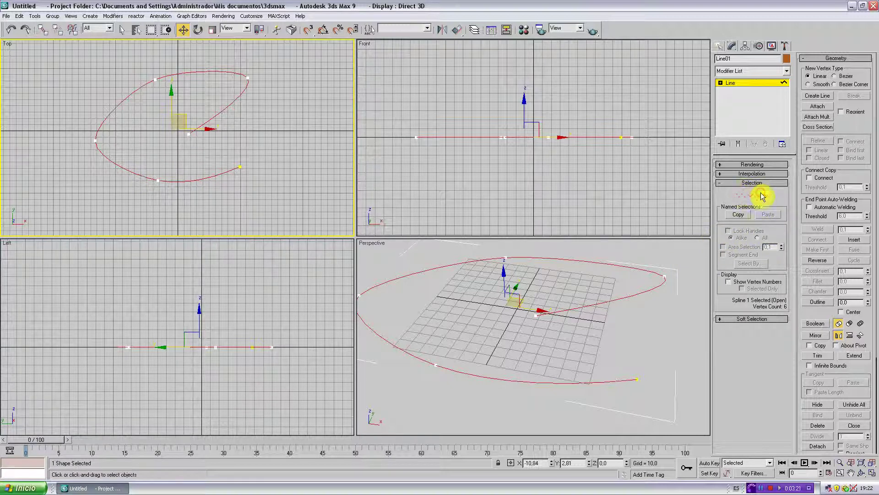
{"action": "left_click", "coordinate": [762, 196]}
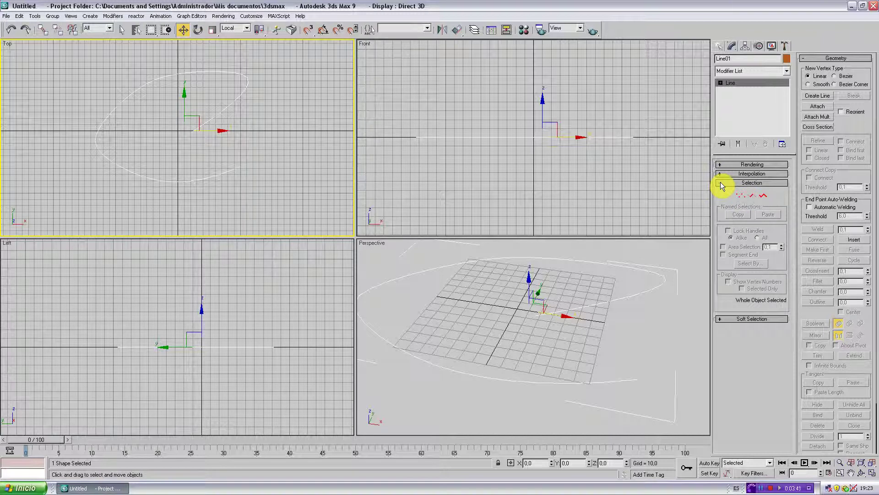
{"action": "left_click", "coordinate": [720, 46]}
{"action": "left_click", "coordinate": [731, 46]}
{"action": "left_click", "coordinate": [751, 82]}
{"action": "left_click", "coordinate": [721, 82]}
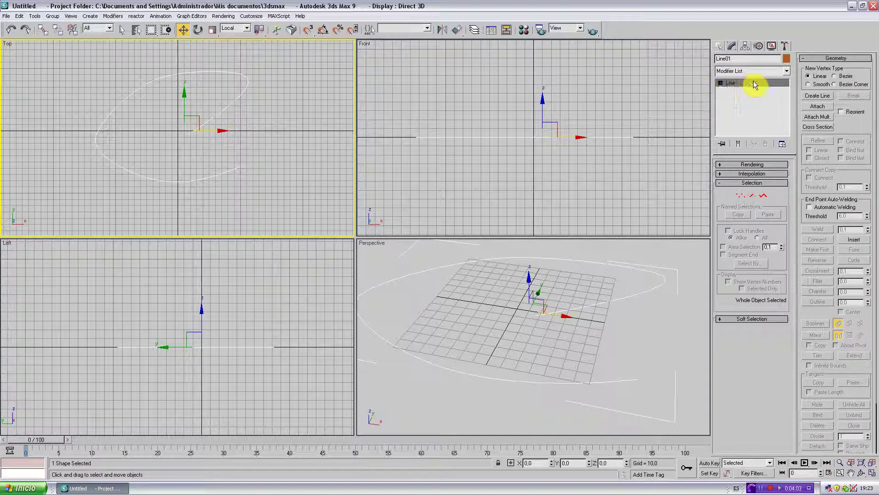
Apply an Extrude modifier to Line01 from the Modifier List.
{"action": "left_click", "coordinate": [787, 71]}
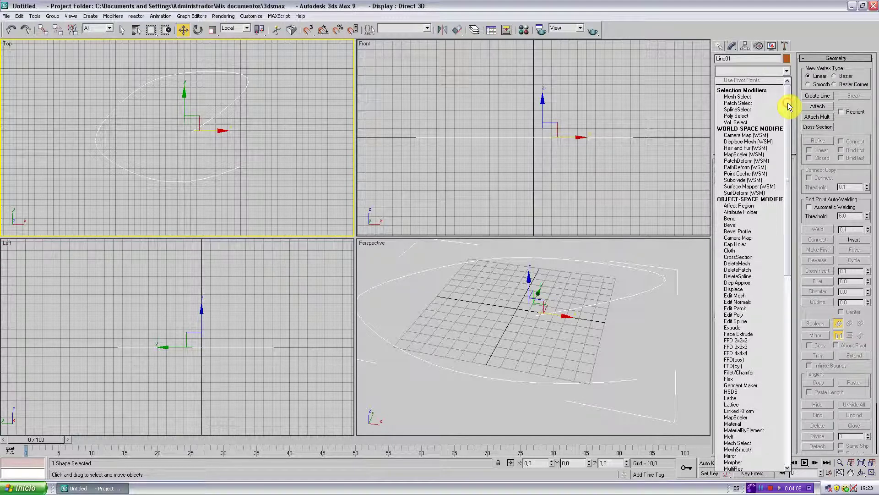
{"action": "left_click_drag", "start_coordinate": [788, 108], "coordinate": [793, 196]}
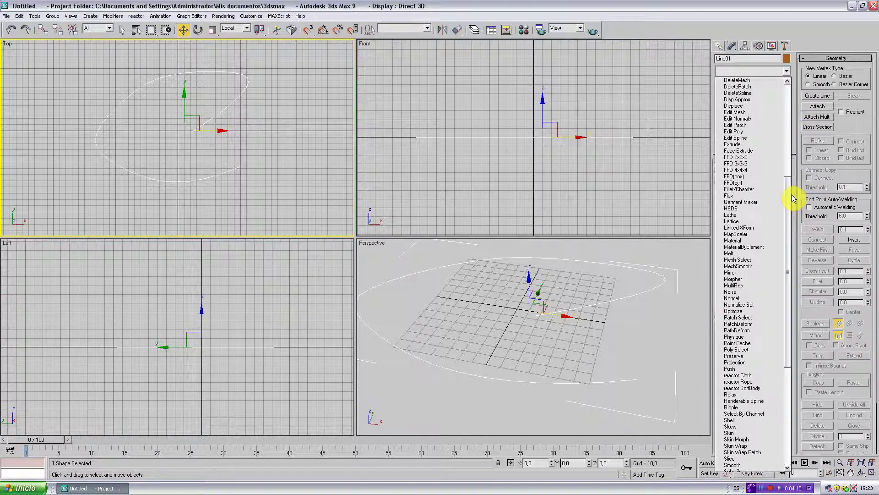
{"action": "left_click", "coordinate": [739, 145]}
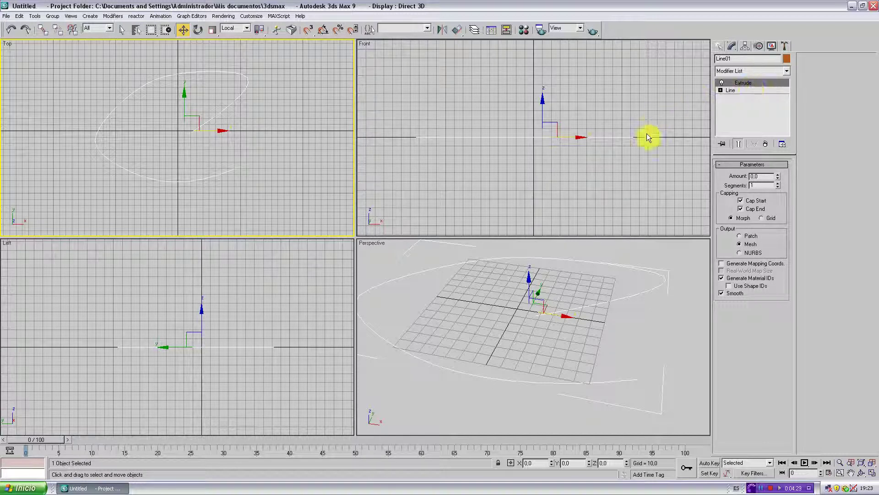
{"action": "mouse_move", "coordinate": [570, 293]}
{"action": "middle_mouse_down", "text": "alt"}
{"action": "mouse_move", "coordinate": [589, 295]}
{"action": "mouse_move", "coordinate": [595, 304]}
{"action": "middle_mouse_up", "text": "alt"}
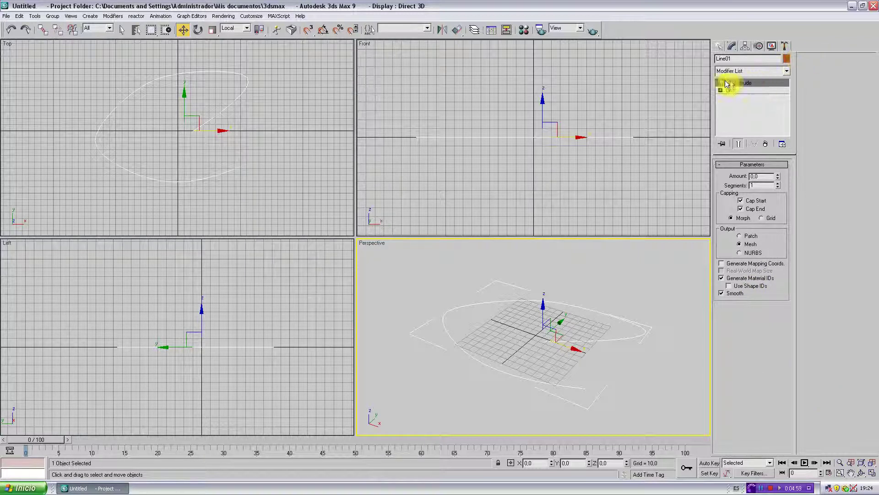
{"action": "left_click", "coordinate": [749, 84]}
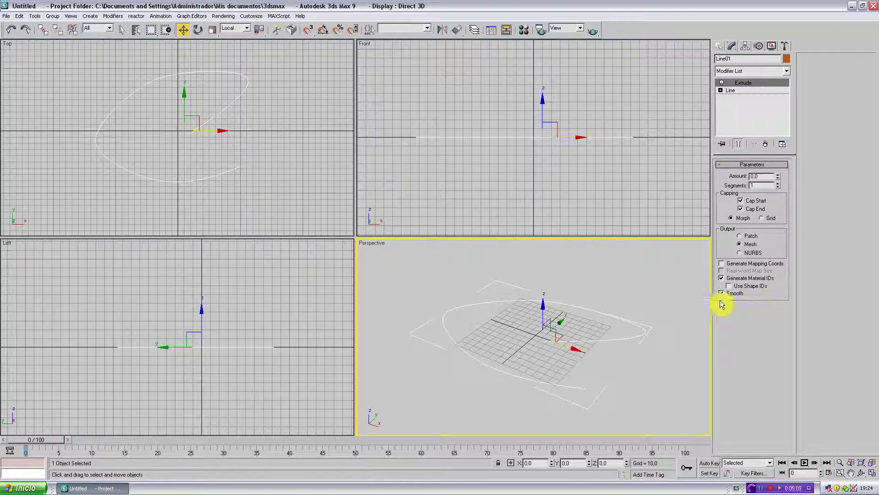
{"action": "left_click", "coordinate": [722, 82]}
{"action": "left_click", "coordinate": [723, 83]}
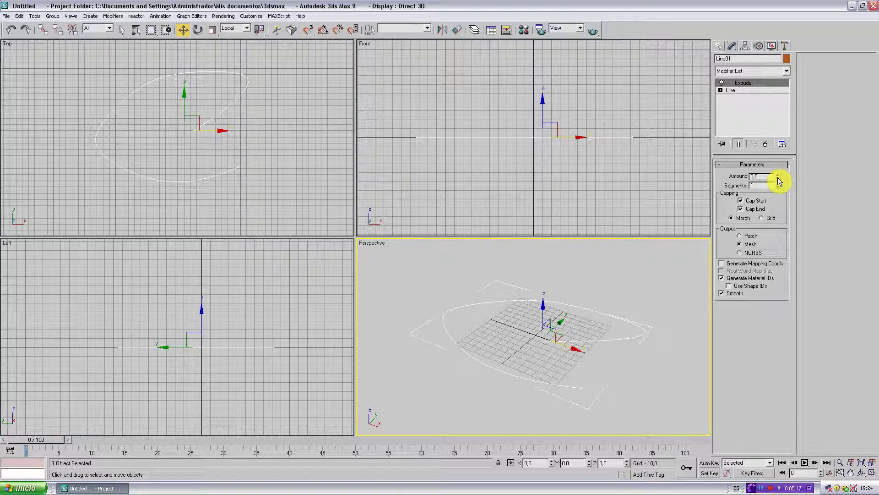
Set the Extrude Amount to 117, then return to the base Line level.
{"action": "left_click_drag", "start_coordinate": [778, 177], "coordinate": [776, 73]}
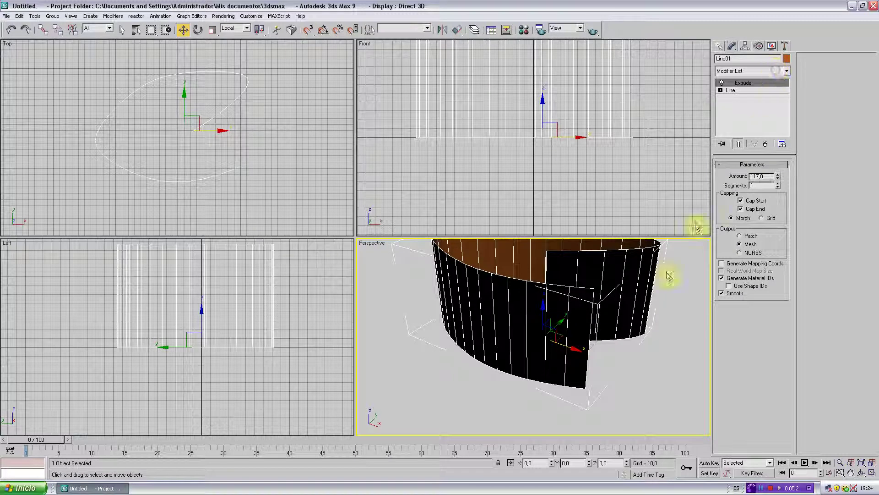
{"action": "mouse_move", "coordinate": [643, 310]}
{"action": "middle_mouse_down"}
{"action": "mouse_move", "coordinate": [644, 345]}
{"action": "mouse_move", "coordinate": [628, 340]}
{"action": "mouse_move", "coordinate": [592, 349]}
{"action": "mouse_move", "coordinate": [592, 335]}
{"action": "mouse_move", "coordinate": [614, 326]}
{"action": "mouse_move", "coordinate": [583, 308]}
{"action": "mouse_move", "coordinate": [579, 329]}
{"action": "mouse_move", "coordinate": [601, 339]}
{"action": "mouse_move", "coordinate": [603, 353]}
{"action": "mouse_move", "coordinate": [592, 340]}
{"action": "middle_mouse_up"}
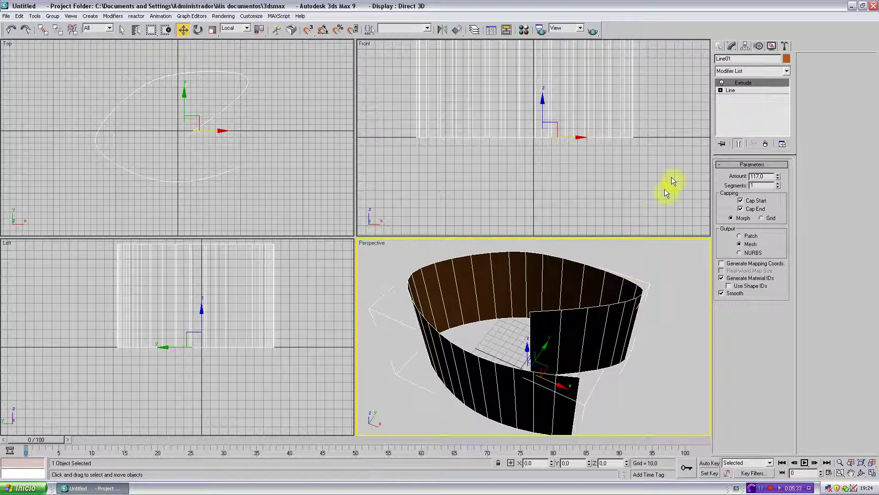
{"action": "left_click", "coordinate": [735, 91]}
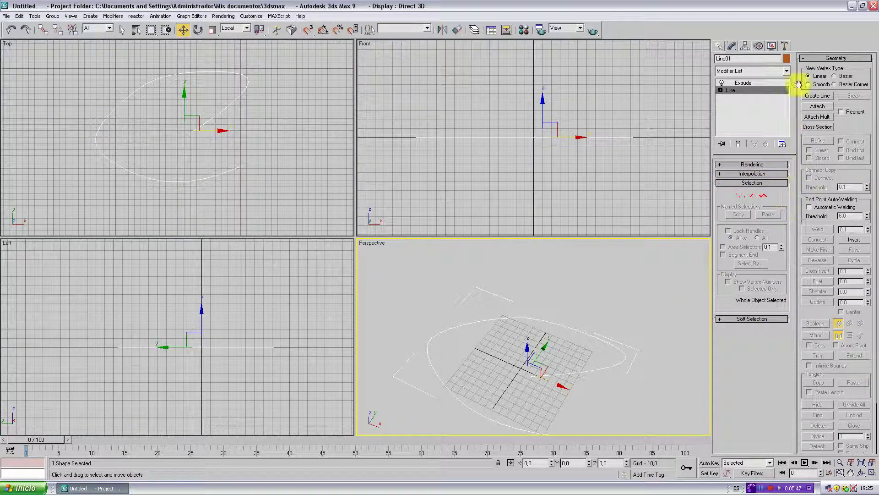
Move several Line01 vertices in the Top view, then show the reshaped Extrude wall.
{"action": "left_click", "coordinate": [741, 196]}
{"action": "left_click_drag", "start_coordinate": [238, 152], "coordinate": [265, 168]}
{"action": "middle_click_drag", "start_coordinate": [255, 158], "coordinate": [246, 133]}
{"action": "left_click_drag", "start_coordinate": [241, 134], "coordinate": [209, 175]}
{"action": "left_click_drag", "start_coordinate": [128, 136], "coordinate": [271, 219]}
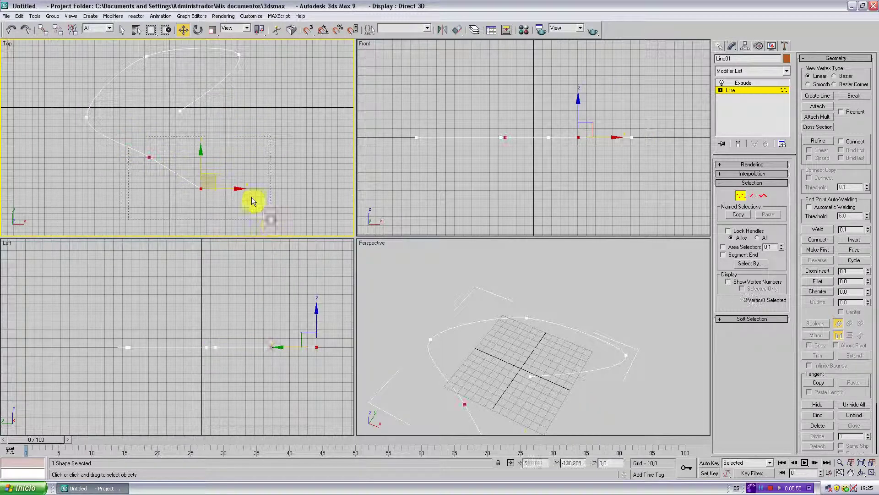
{"action": "left_click_drag", "start_coordinate": [215, 180], "coordinate": [155, 185]}
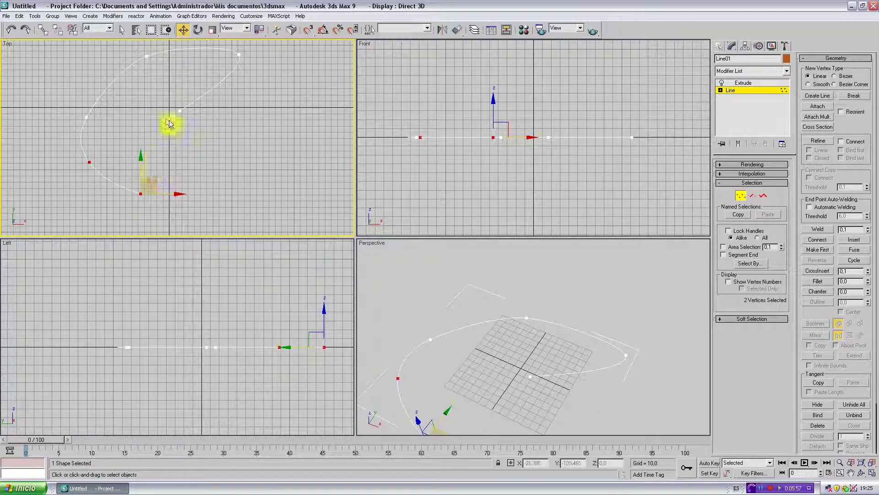
{"action": "left_click", "coordinate": [180, 111]}
{"action": "left_click_drag", "start_coordinate": [204, 112], "coordinate": [260, 117]}
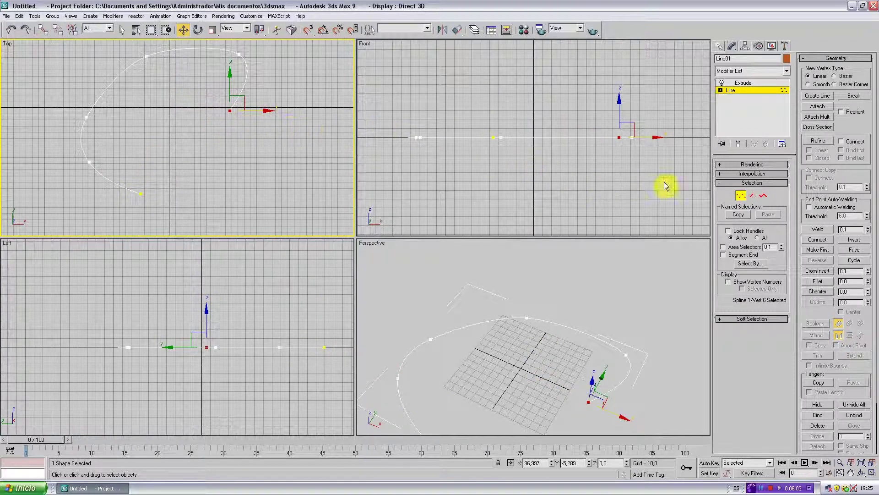
{"action": "left_click", "coordinate": [741, 196]}
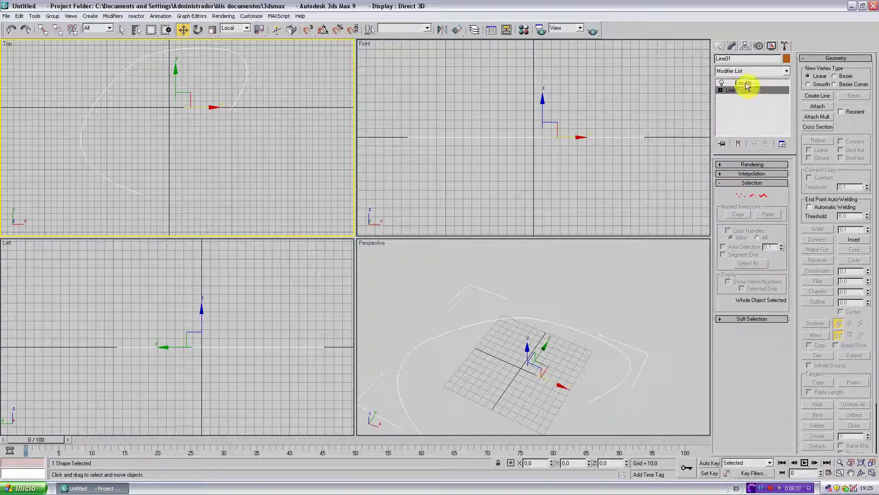
{"action": "left_click", "coordinate": [746, 83]}
Orbit the Perspective view to see the 117-high curved wall nearly side-on.
{"action": "left_click", "coordinate": [593, 313]}
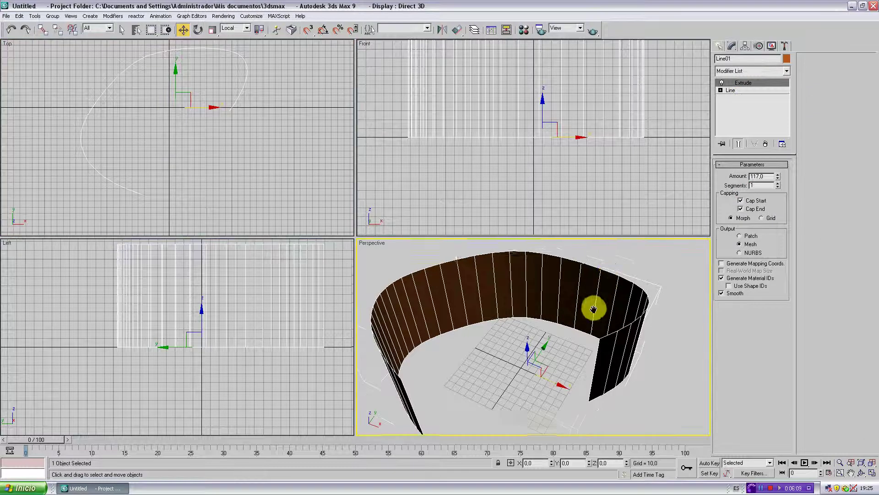
{"action": "mouse_move", "coordinate": [593, 313]}
{"action": "middle_mouse_down", "text": "alt"}
{"action": "mouse_move", "coordinate": [546, 263]}
{"action": "mouse_move", "coordinate": [628, 308]}
{"action": "mouse_move", "coordinate": [558, 317]}
{"action": "middle_mouse_up", "text": "alt"}
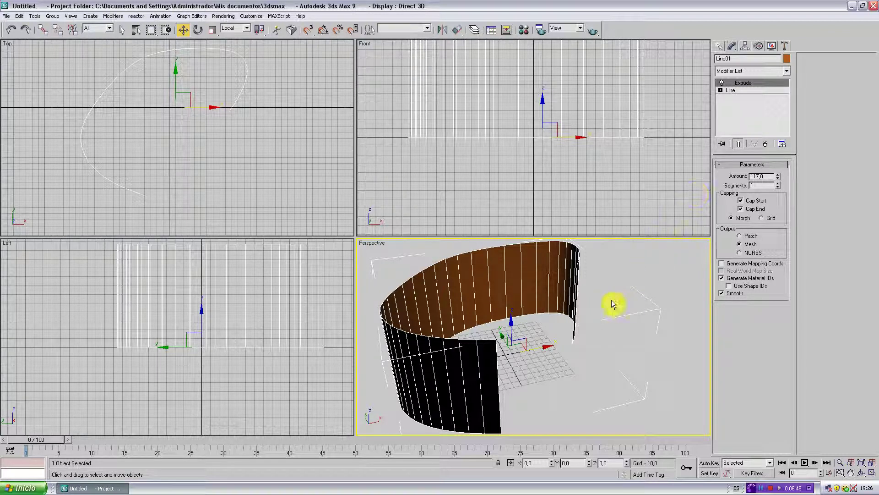
{"action": "left_click", "coordinate": [741, 89]}
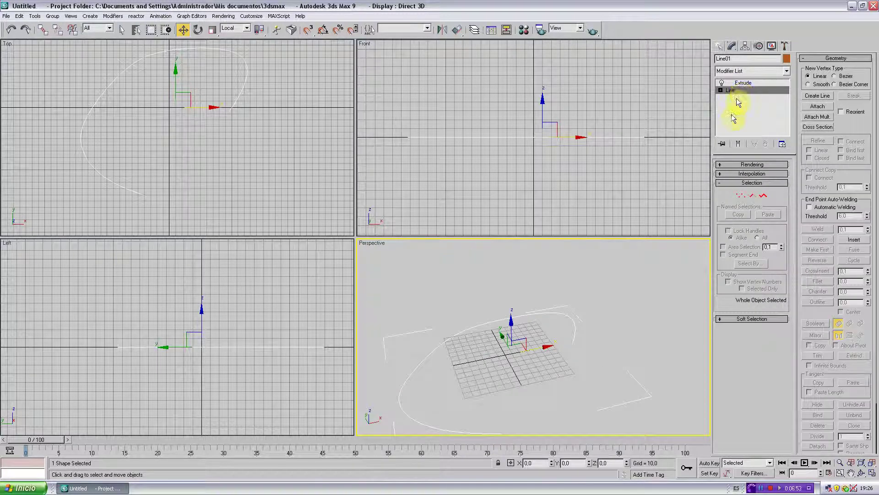
{"action": "mouse_move", "coordinate": [587, 338]}
{"action": "middle_mouse_down"}
{"action": "mouse_move", "coordinate": [587, 318]}
{"action": "mouse_move", "coordinate": [615, 306]}
{"action": "middle_mouse_up"}
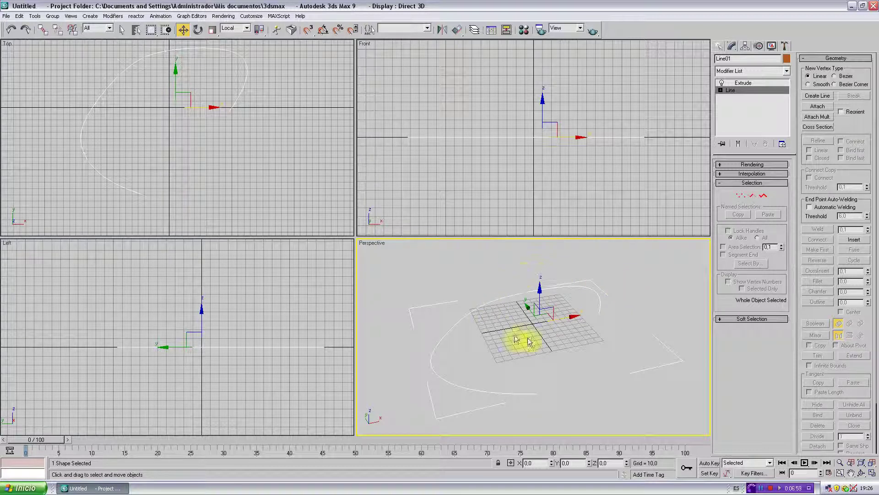
{"action": "left_click", "coordinate": [738, 145]}
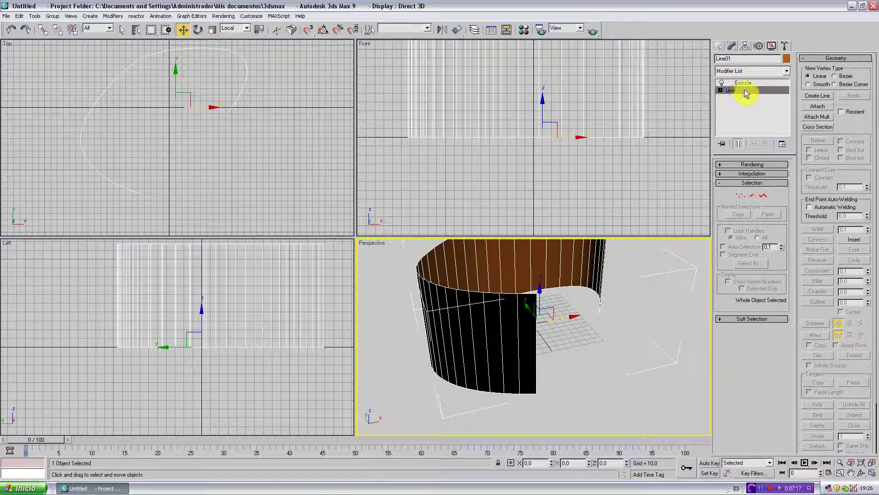
{"action": "mouse_move", "coordinate": [624, 278]}
{"action": "middle_mouse_down", "text": "alt"}
{"action": "mouse_move", "coordinate": [625, 312]}
{"action": "mouse_move", "coordinate": [611, 309]}
{"action": "middle_mouse_up", "text": "alt"}
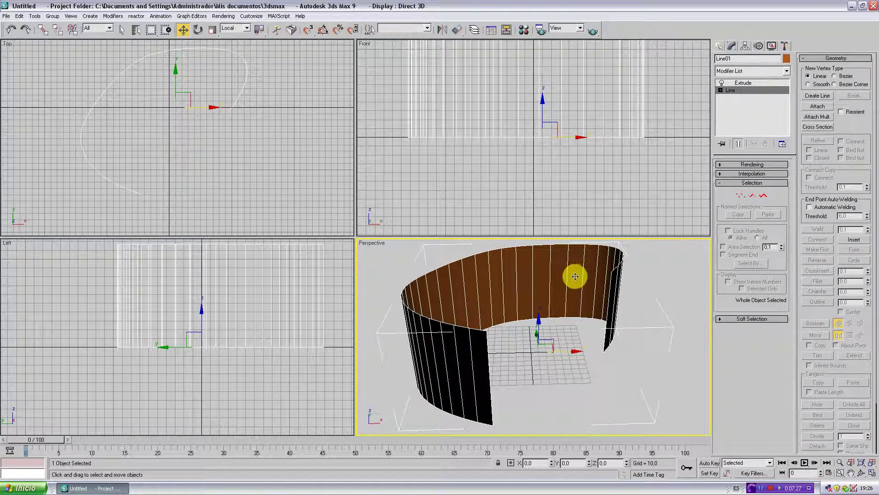
{"action": "left_click", "coordinate": [743, 83]}
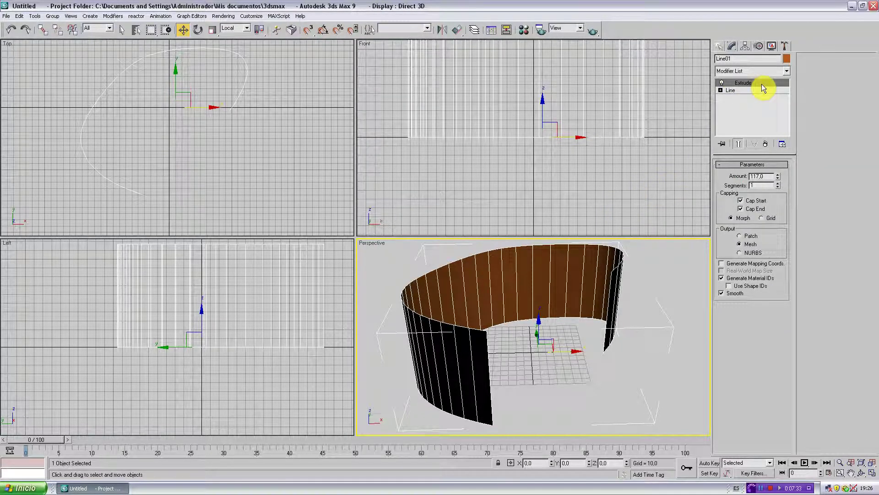
Apply a Shell modifier on top of Extrude from the Modifier List.
{"action": "left_click", "coordinate": [788, 72]}
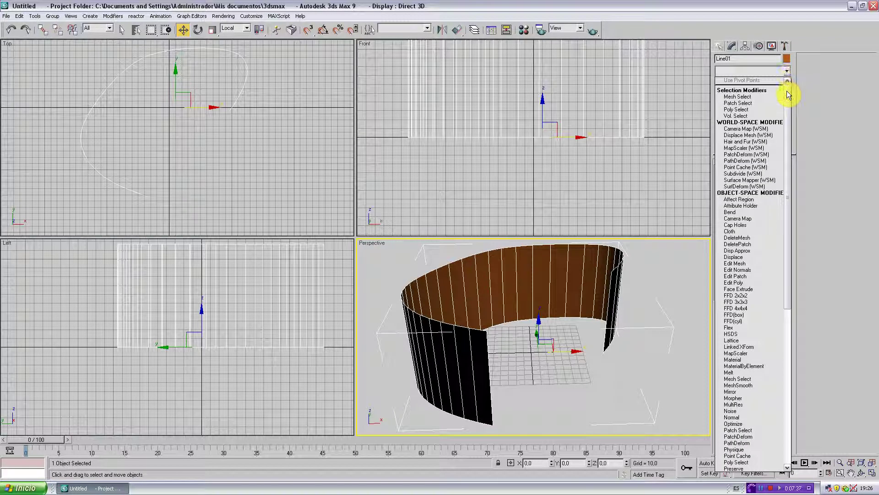
{"action": "left_click_drag", "start_coordinate": [786, 91], "coordinate": [773, 206]}
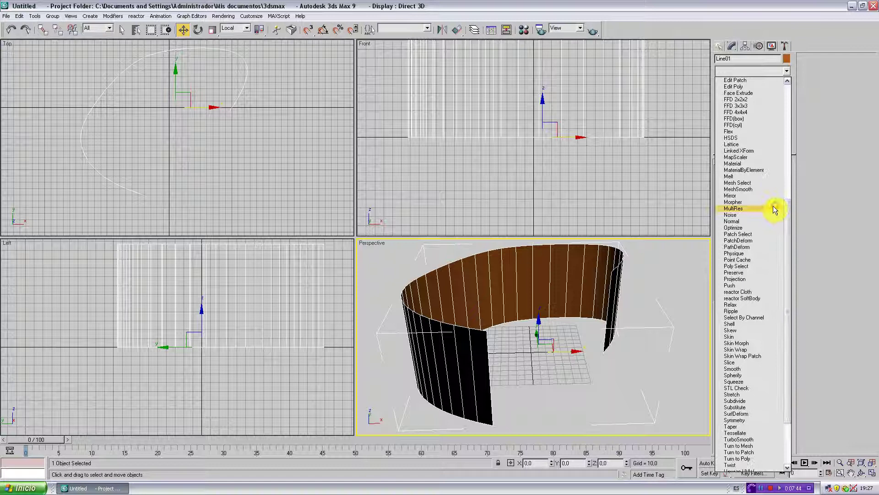
{"action": "left_click", "coordinate": [730, 324]}
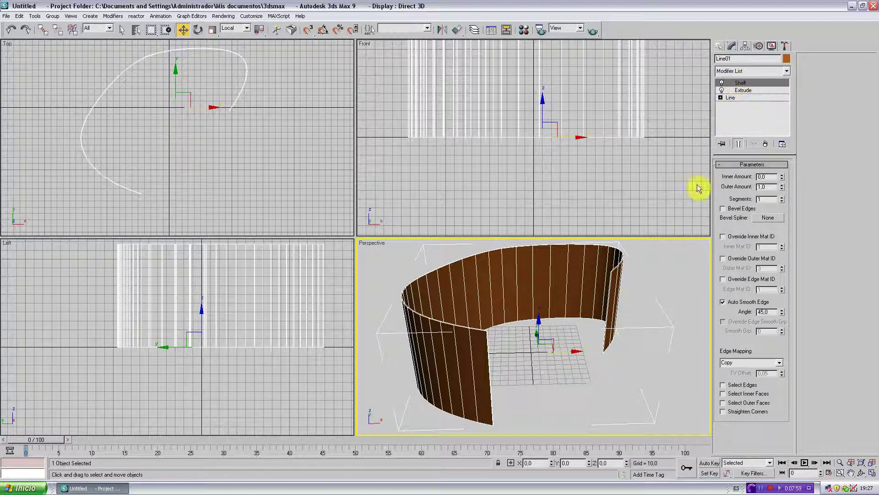
{"action": "mouse_move", "coordinate": [633, 277]}
{"action": "middle_mouse_down", "text": "alt"}
{"action": "mouse_move", "coordinate": [560, 296]}
{"action": "mouse_move", "coordinate": [555, 285]}
{"action": "middle_mouse_up", "text": "alt"}
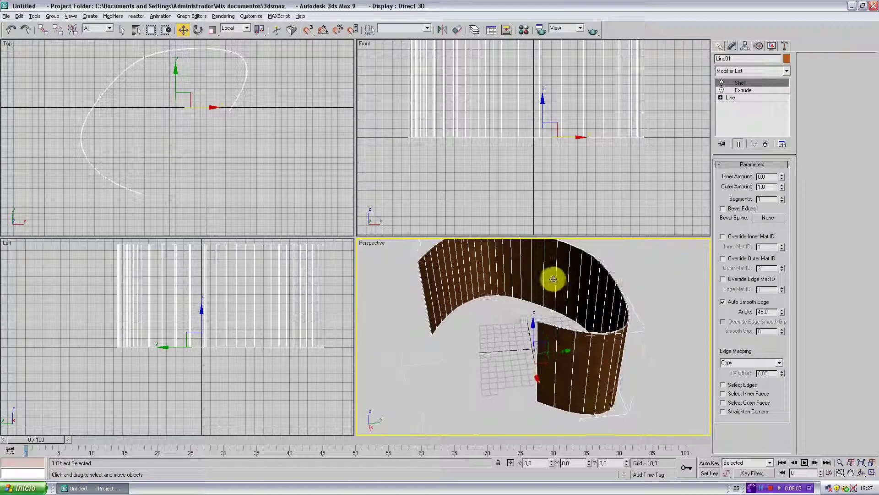
{"action": "scroll", "coordinate": [569, 276], "scroll_direction": "up", "scroll_amount": 3}
{"action": "scroll", "coordinate": [600, 285], "scroll_direction": "down", "scroll_amount": 4}
{"action": "middle_click_drag", "start_coordinate": [612, 288], "coordinate": [610, 310], "text": "alt"}
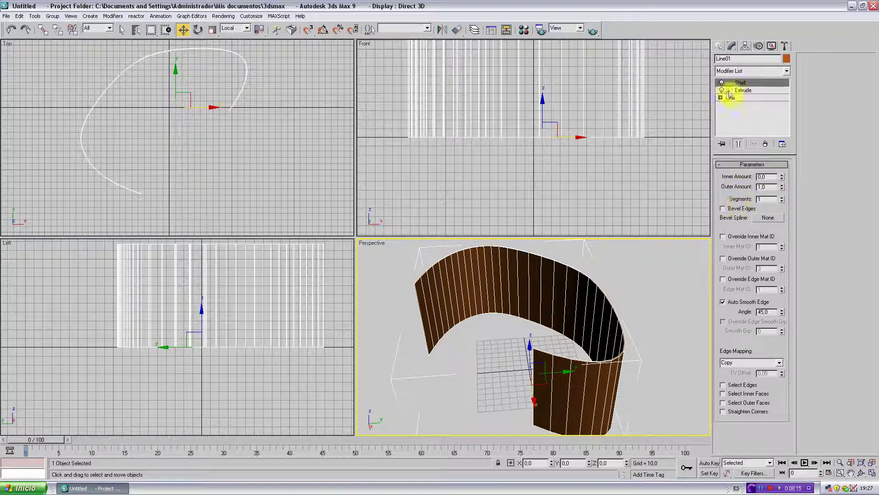
{"action": "left_click", "coordinate": [753, 83]}
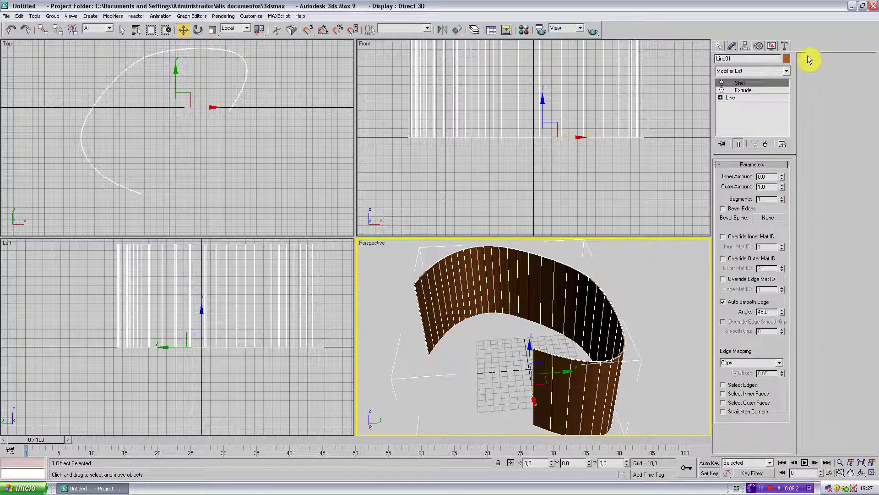
{"action": "left_click", "coordinate": [768, 89]}
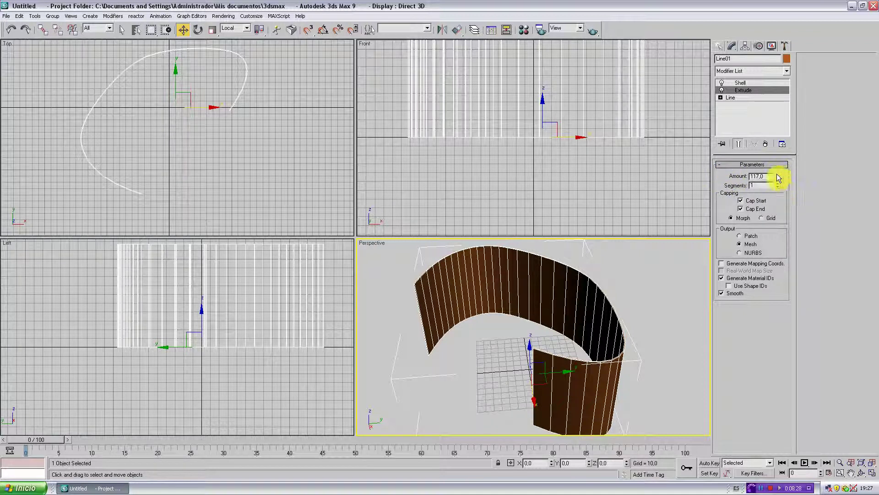
{"action": "left_click_drag", "start_coordinate": [779, 185], "coordinate": [780, 184]}
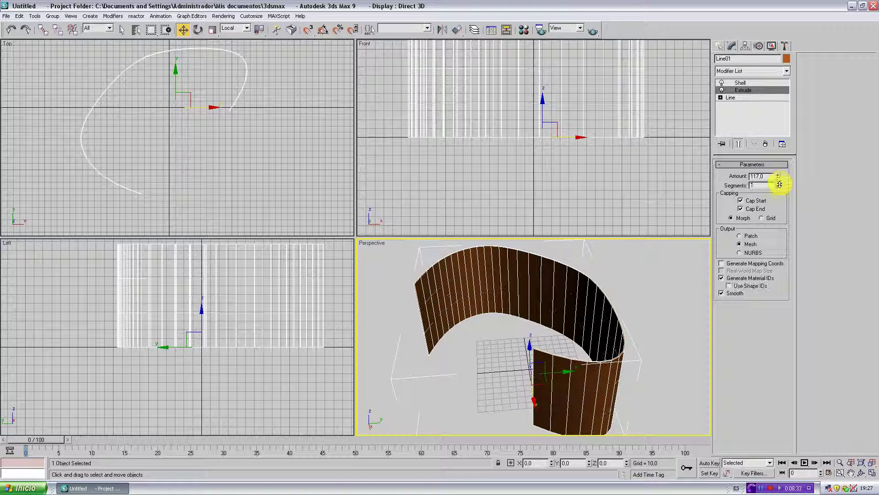
{"action": "left_click", "coordinate": [745, 84]}
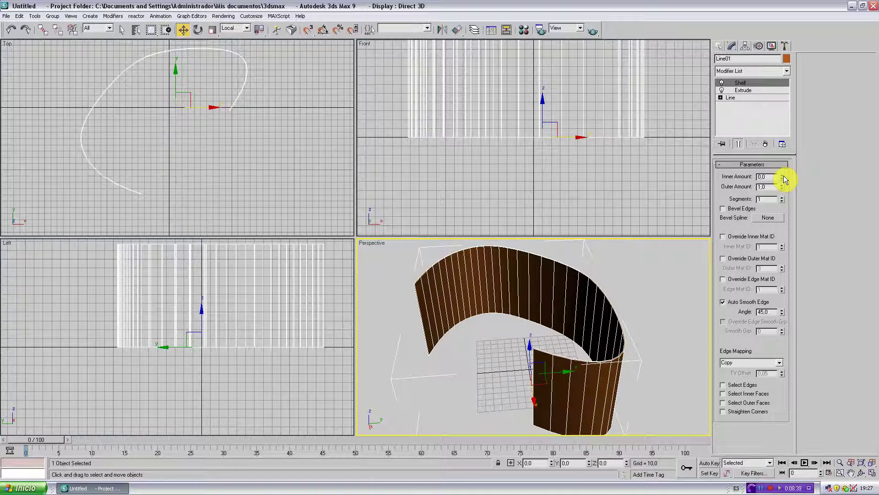
Set the Shell Inner Amount to 13.18 and Outer Amount to 11.72.
{"action": "mouse_move", "coordinate": [782, 176]}
{"action": "left_mouse_down"}
{"action": "mouse_move", "coordinate": [782, 108]}
{"action": "mouse_move", "coordinate": [779, 455]}
{"action": "mouse_move", "coordinate": [775, 173]}
{"action": "mouse_move", "coordinate": [814, 472]}
{"action": "mouse_move", "coordinate": [769, 297]}
{"action": "mouse_move", "coordinate": [765, 196]}
{"action": "mouse_move", "coordinate": [779, 333]}
{"action": "mouse_move", "coordinate": [794, 6]}
{"action": "mouse_move", "coordinate": [782, 102]}
{"action": "mouse_move", "coordinate": [786, 191]}
{"action": "mouse_move", "coordinate": [775, 43]}
{"action": "mouse_move", "coordinate": [772, 353]}
{"action": "mouse_move", "coordinate": [768, 202]}
{"action": "mouse_move", "coordinate": [775, 186]}
{"action": "left_mouse_up"}
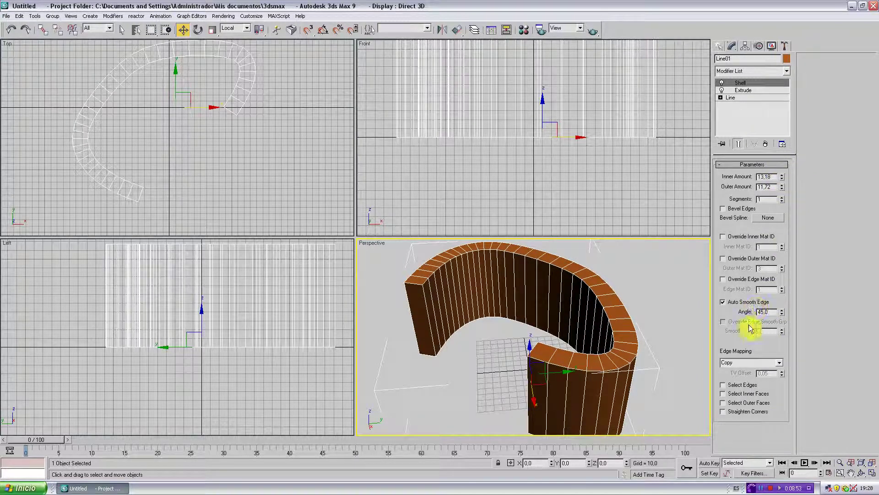
{"action": "middle_click_drag", "start_coordinate": [586, 328], "coordinate": [673, 334], "text": "alt"}
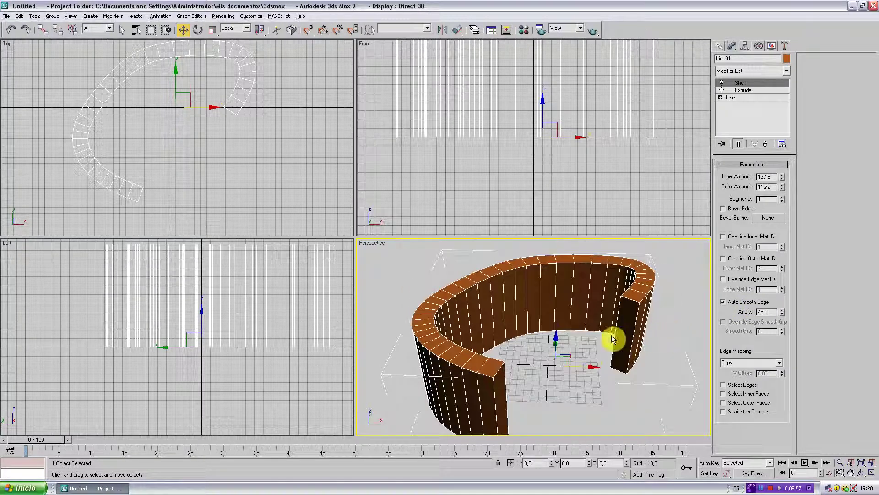
{"action": "middle_click_drag", "start_coordinate": [613, 337], "coordinate": [579, 324], "text": "alt"}
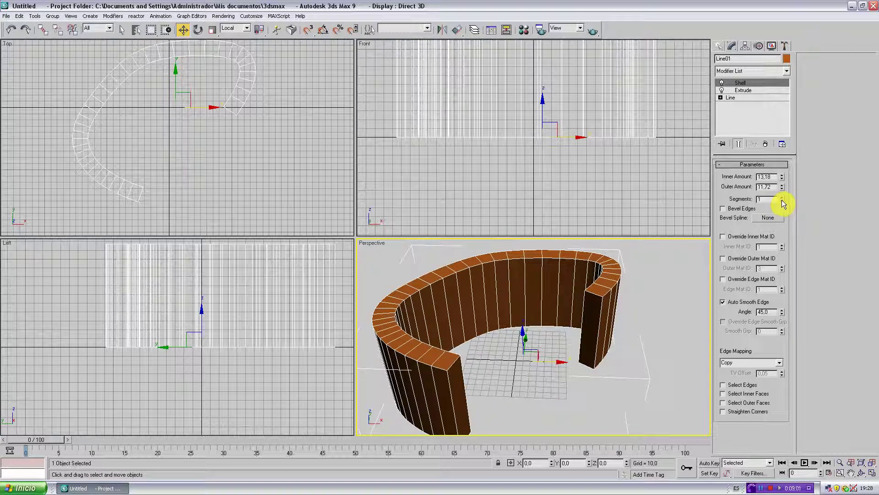
{"action": "mouse_move", "coordinate": [783, 202]}
{"action": "left_mouse_down"}
{"action": "mouse_move", "coordinate": [780, 181]}
{"action": "mouse_move", "coordinate": [779, 197]}
{"action": "left_mouse_up"}
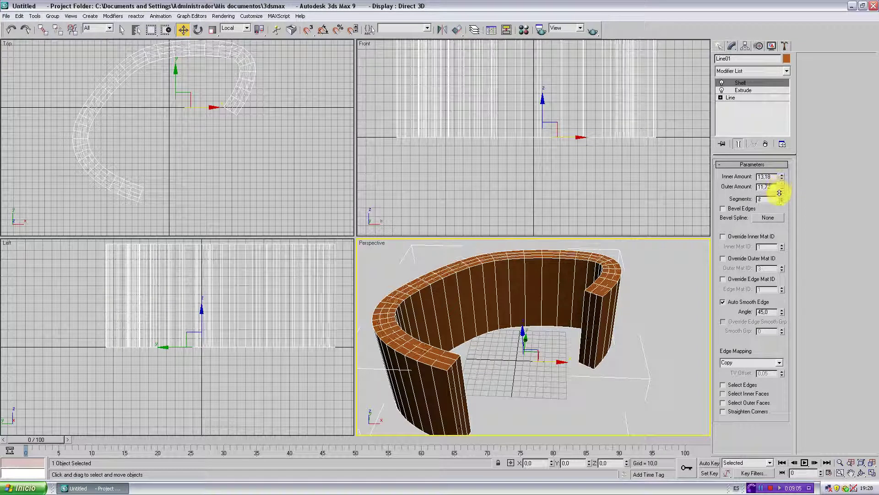
{"action": "mouse_move", "coordinate": [628, 336]}
{"action": "middle_mouse_down"}
{"action": "mouse_move", "coordinate": [616, 335]}
{"action": "mouse_move", "coordinate": [632, 326]}
{"action": "mouse_move", "coordinate": [622, 321]}
{"action": "middle_mouse_up"}
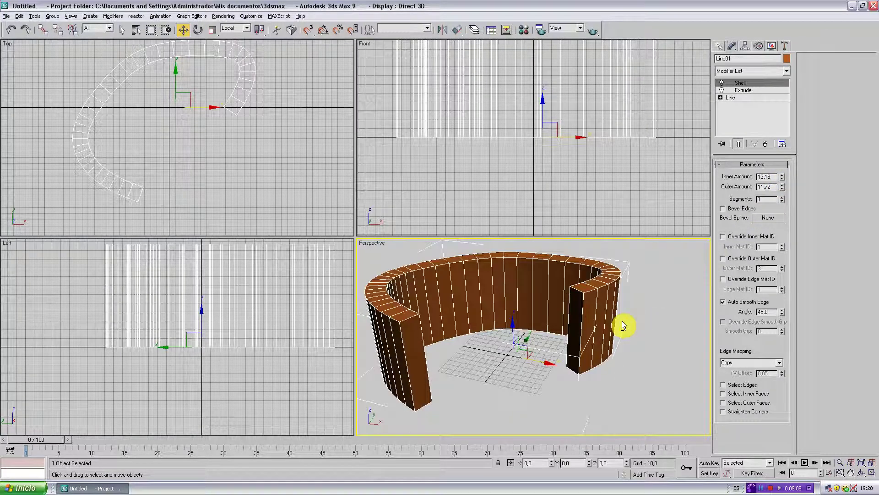